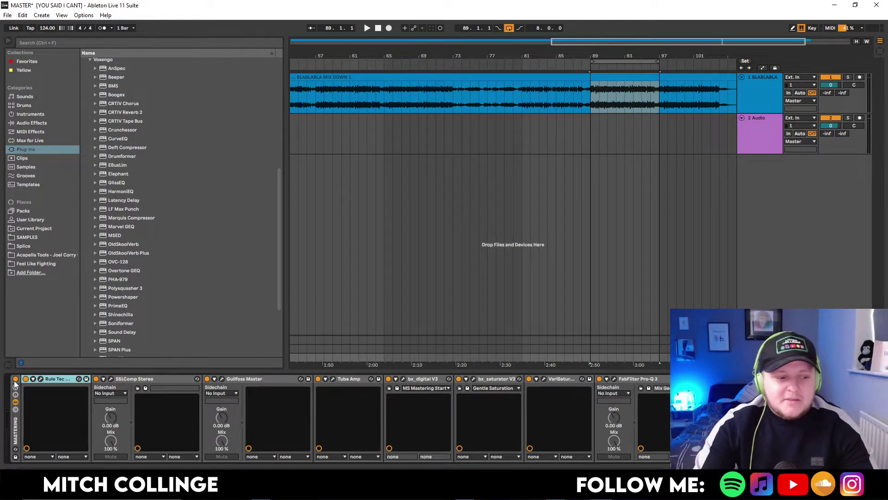
# Compare playback of the looped section with the MASTERING rack switched off and on.
pyautogui.click(16, 380)
pyautogui.press('space')
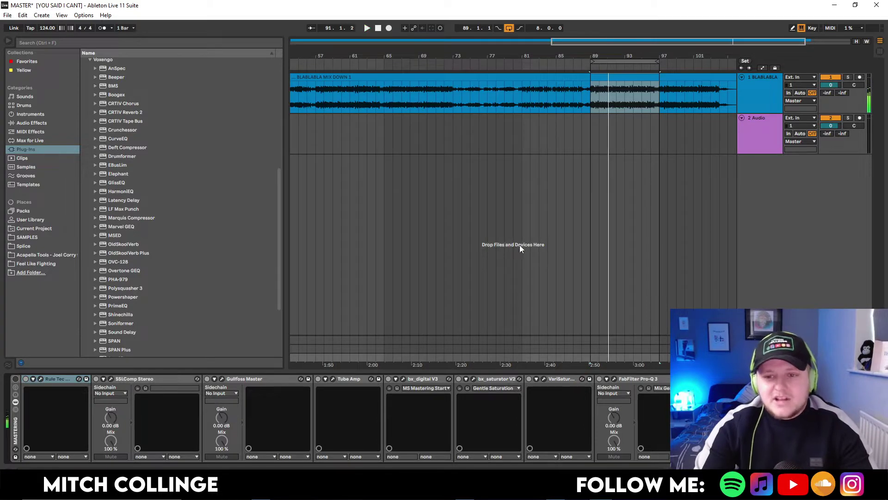
pyautogui.click(15, 379)
pyautogui.press('space')
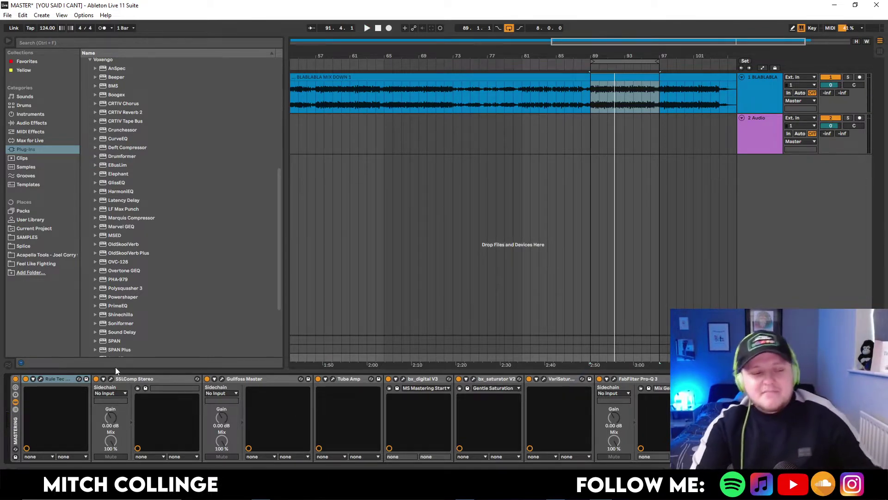
# Open the Rule Tec equalizer's window to examine its settings and close it.
pyautogui.click(41, 378)
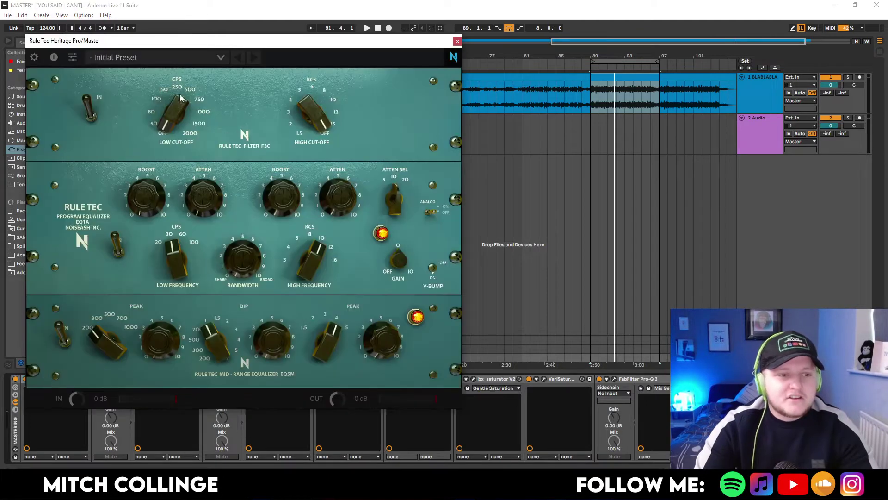
pyautogui.moveTo(130, 43); pyautogui.dragTo(293, 34)
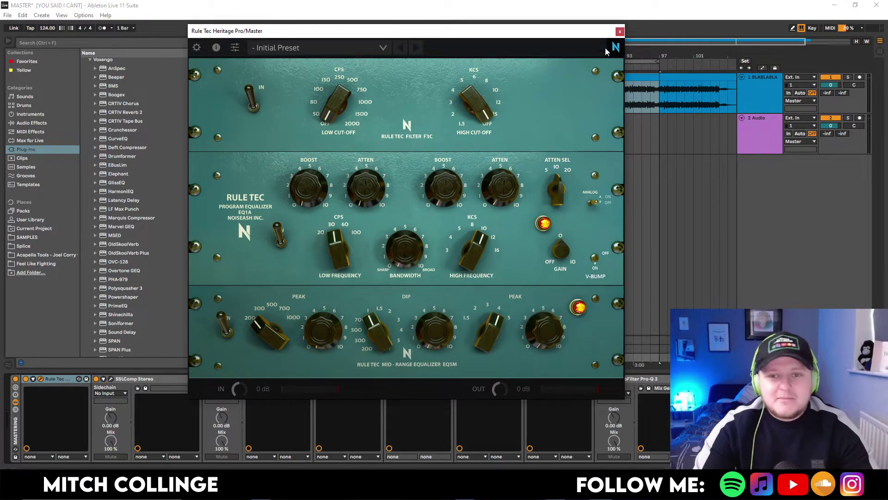
pyautogui.click(620, 31)
# Switch off every device after Rule Tec in the mastering chain, from SSLComp Stereo through Weiss MM-1.
pyautogui.click(96, 379)
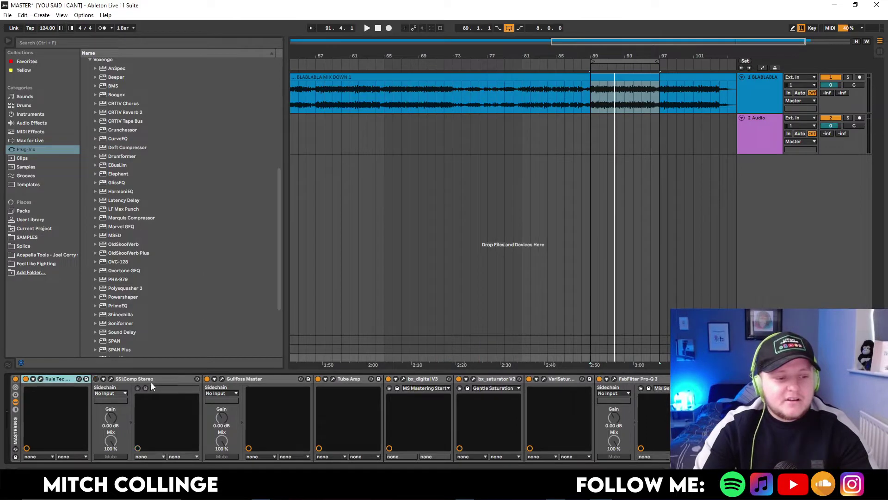
pyautogui.click(207, 379)
pyautogui.click(318, 378)
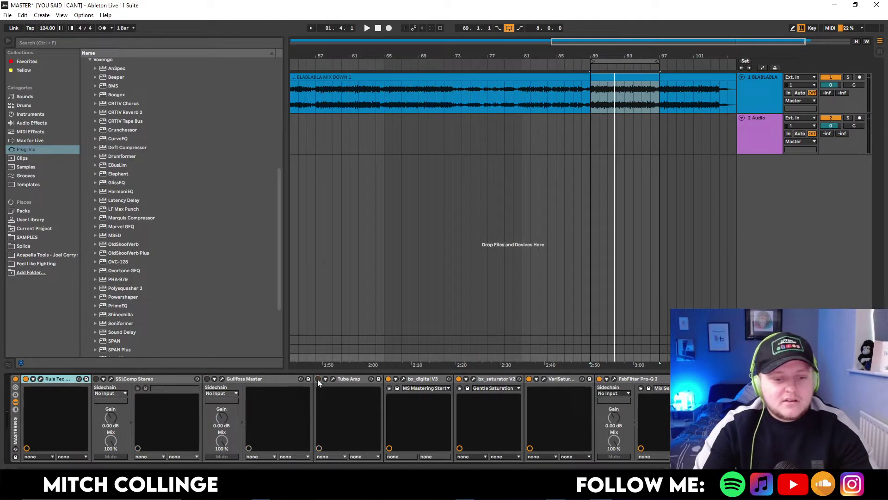
pyautogui.click(388, 378)
pyautogui.click(458, 379)
pyautogui.click(529, 379)
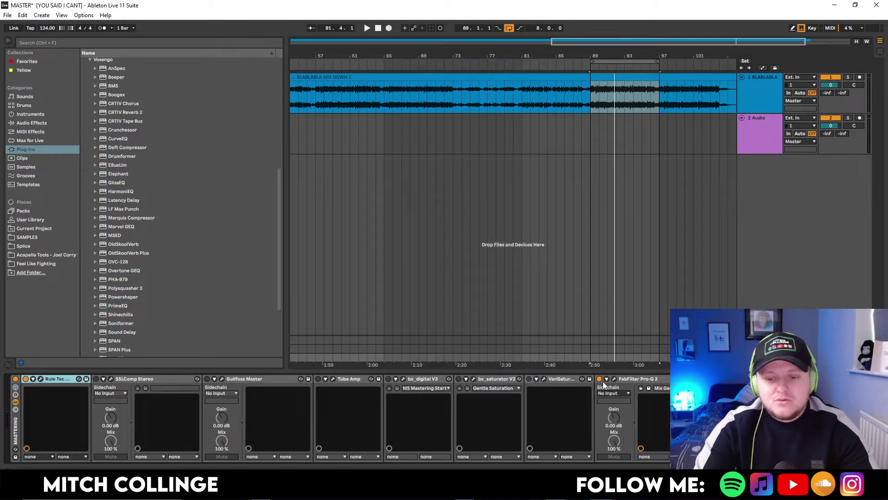
pyautogui.click(599, 378)
pyautogui.hscroll(5, 500, 389)
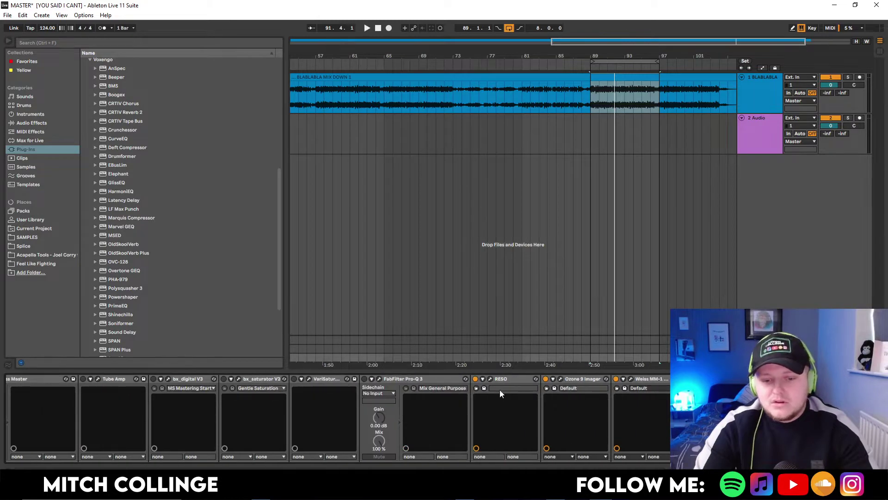
pyautogui.click(546, 379)
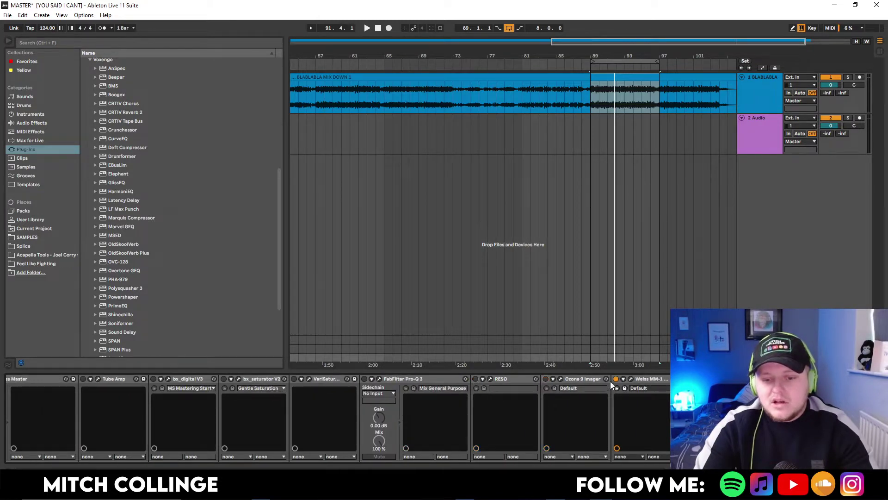
pyautogui.click(616, 379)
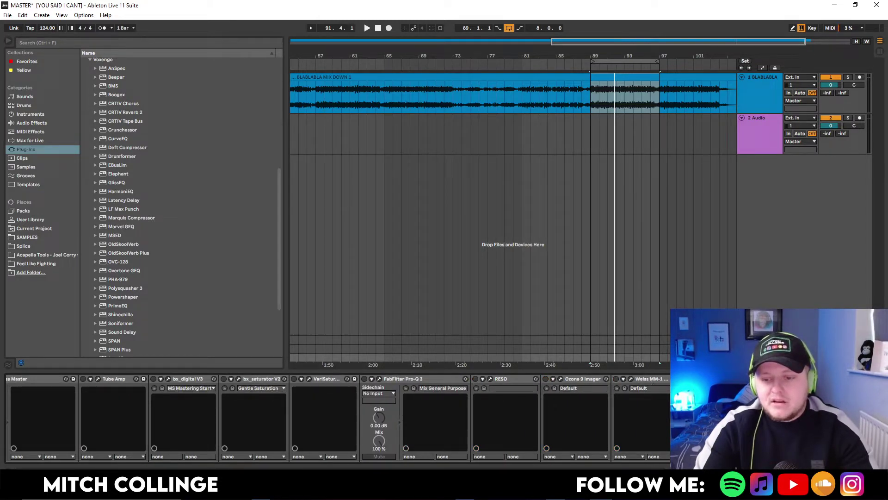
# Open Rule Tec and compare the looped section with the equalizer bypassed and active, then close its window.
pyautogui.hscroll(-5, 338, 417)
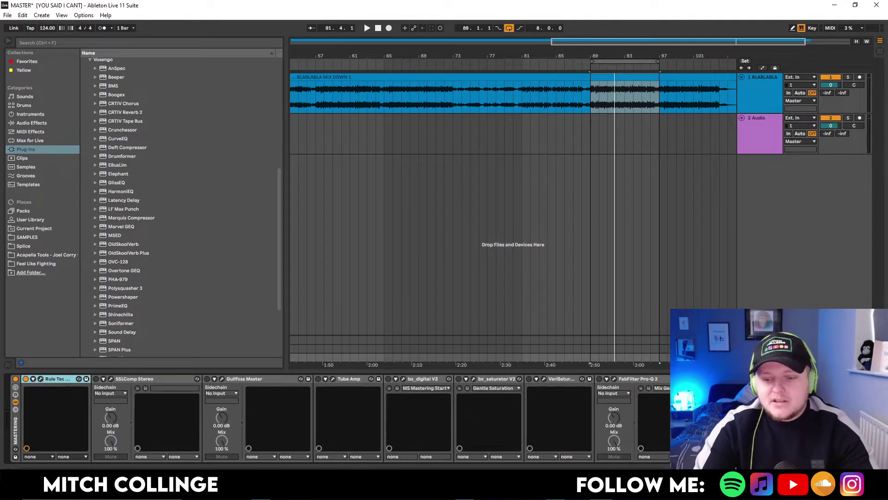
pyautogui.click(41, 378)
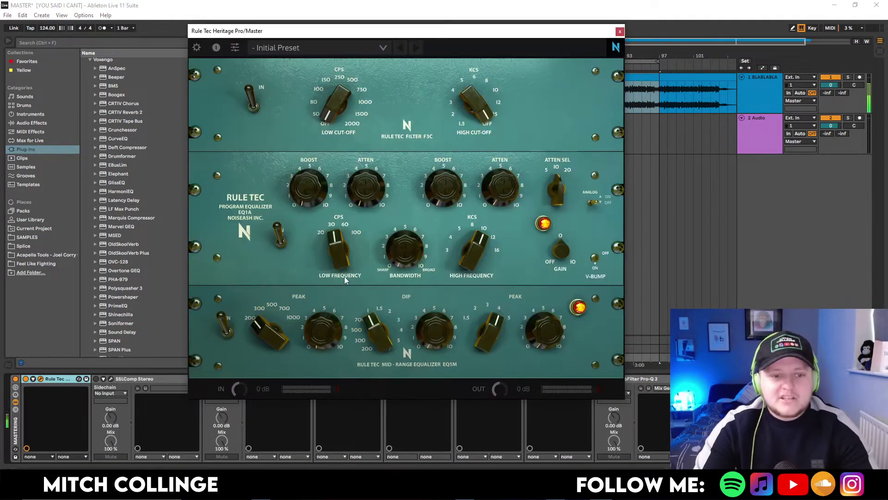
pyautogui.click(26, 378)
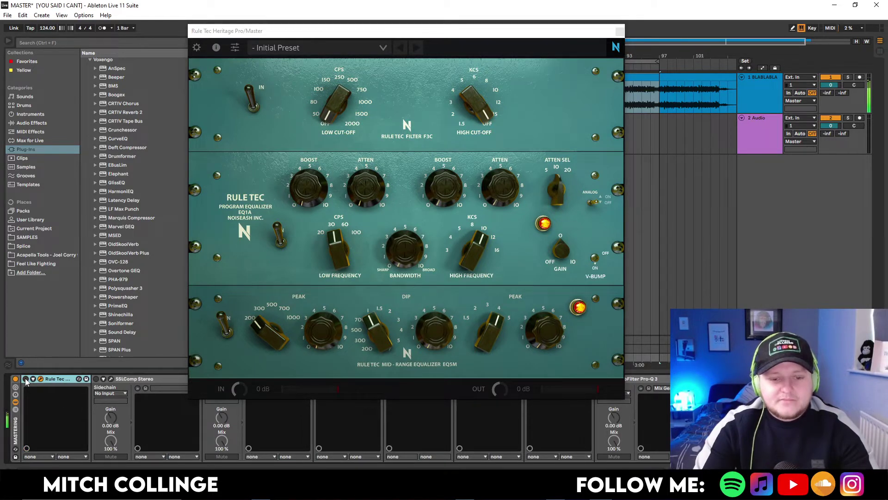
pyautogui.click(26, 379)
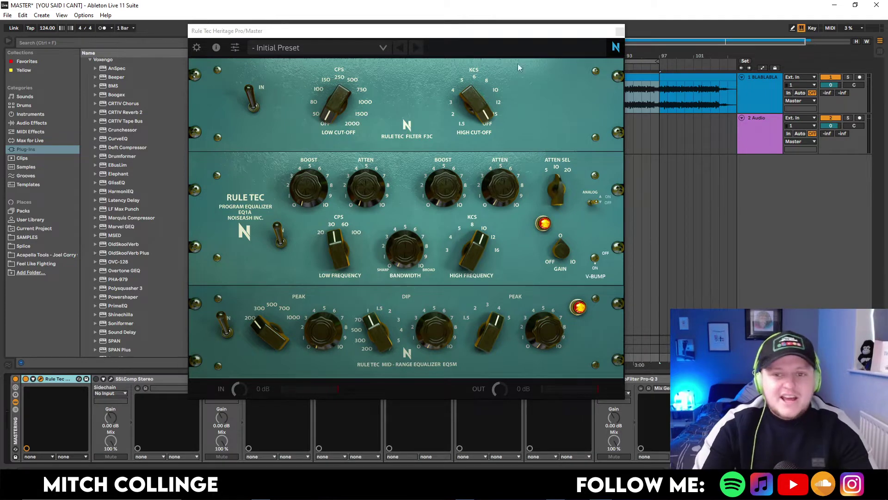
pyautogui.click(619, 31)
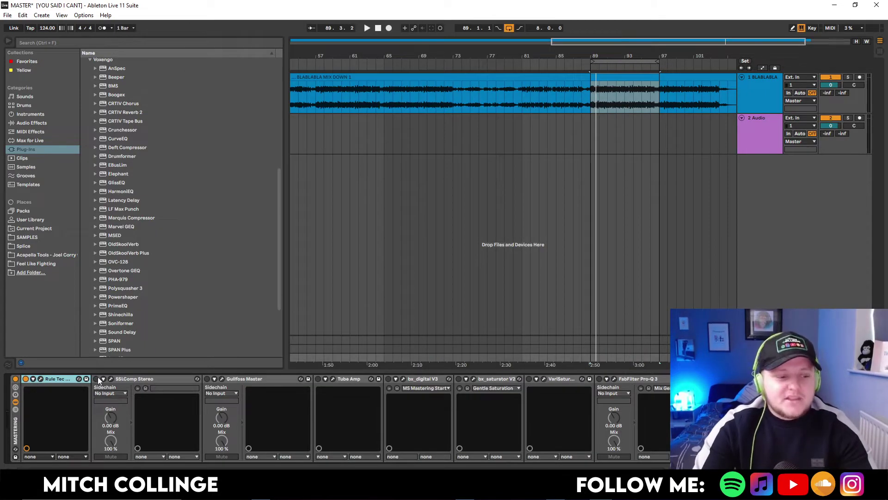
# Switch on SSLComp Stereo and audition the loop with its compressor window open, then close the window.
pyautogui.click(111, 378)
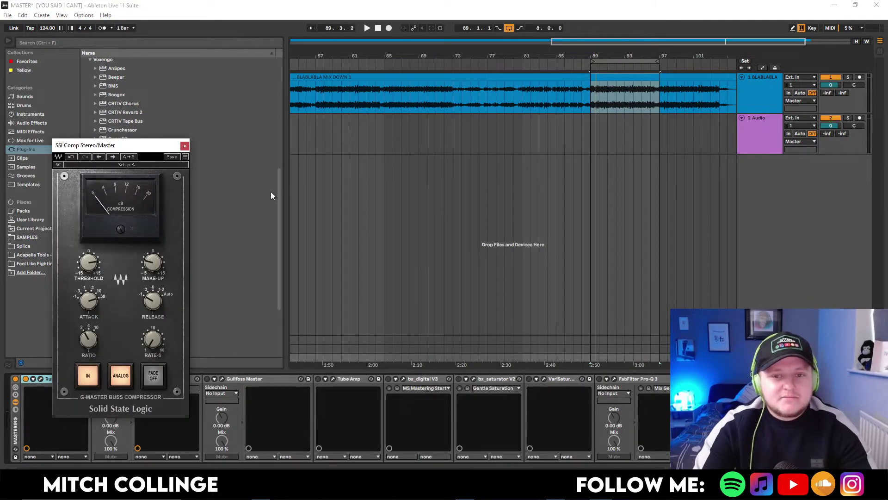
pyautogui.press('space')
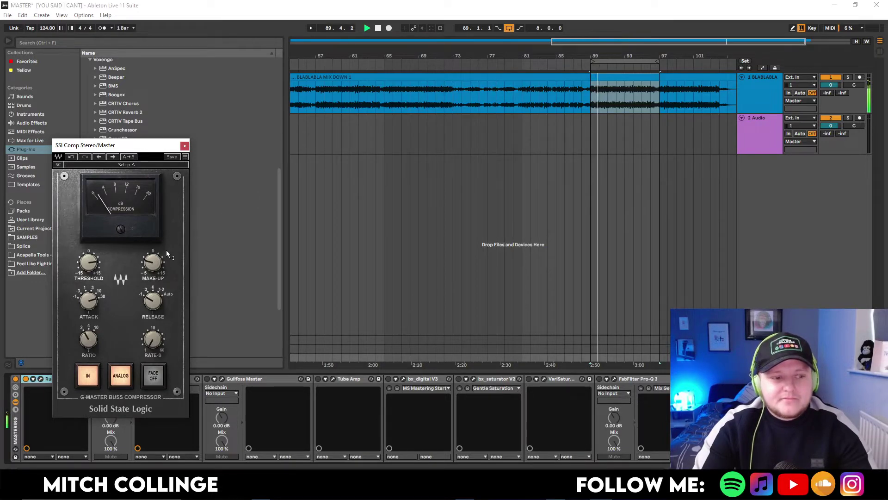
pyautogui.moveTo(149, 263)
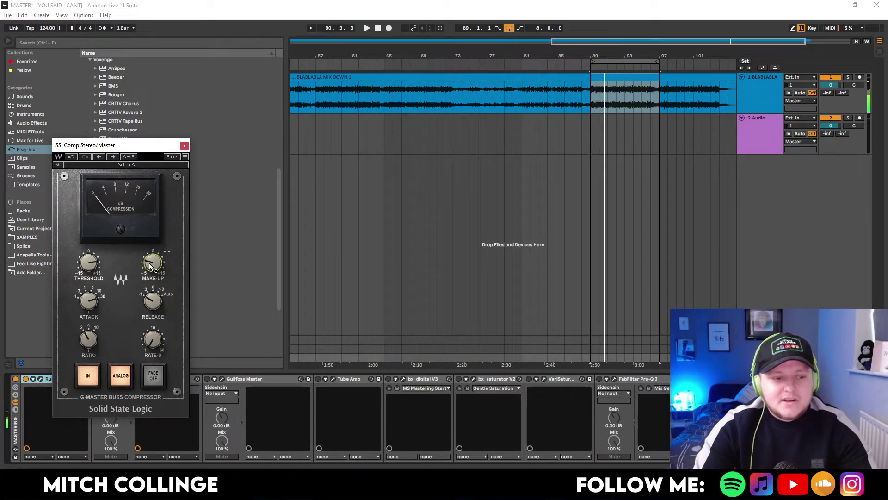
pyautogui.press('space')
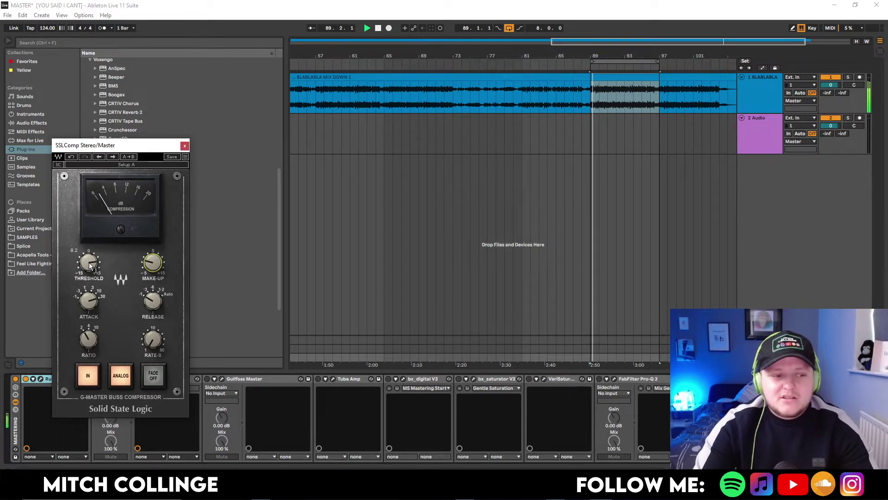
pyautogui.click(185, 145)
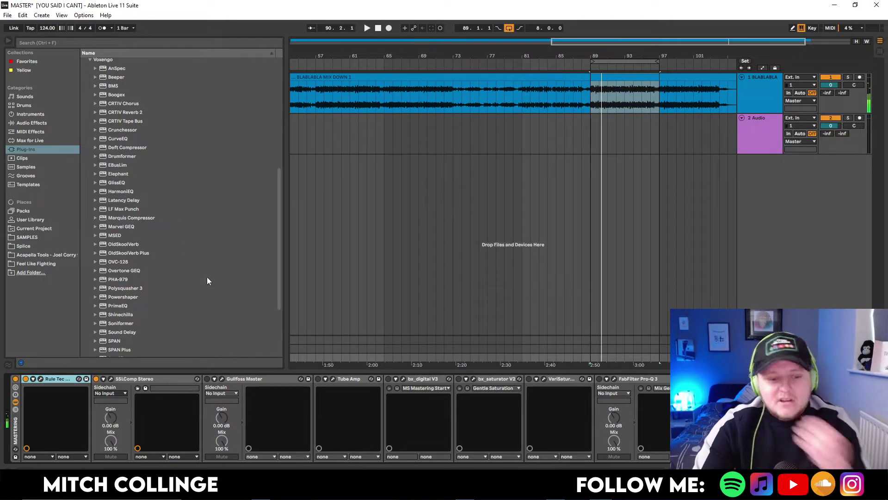
# Switch on Gullfoss Master and audition the loop with its window open, then close the window.
pyautogui.click(207, 378)
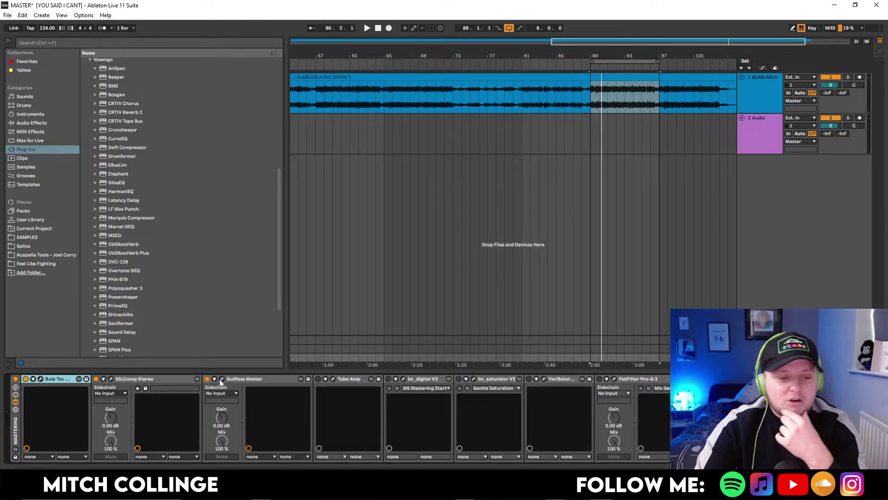
pyautogui.click(220, 379)
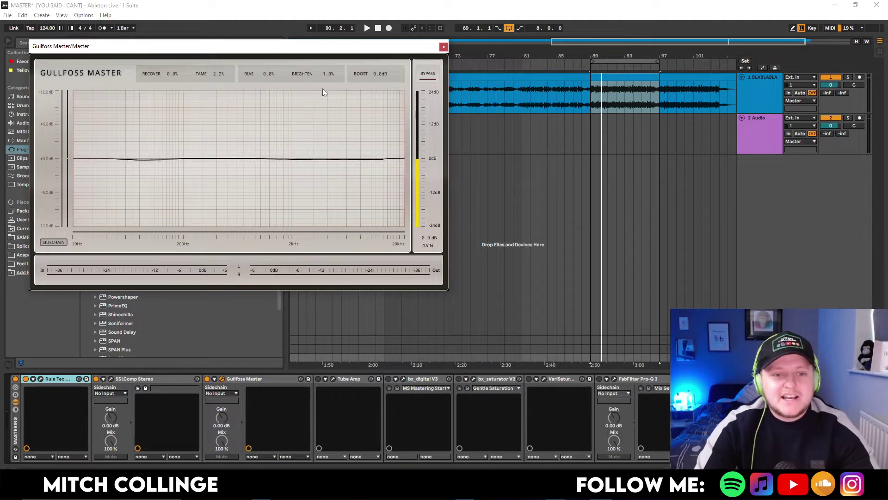
pyautogui.press('space')
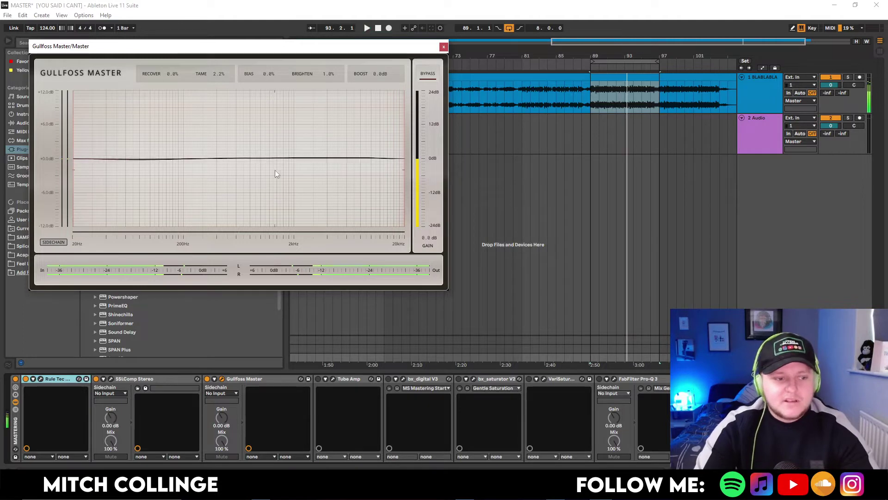
pyautogui.click(443, 47)
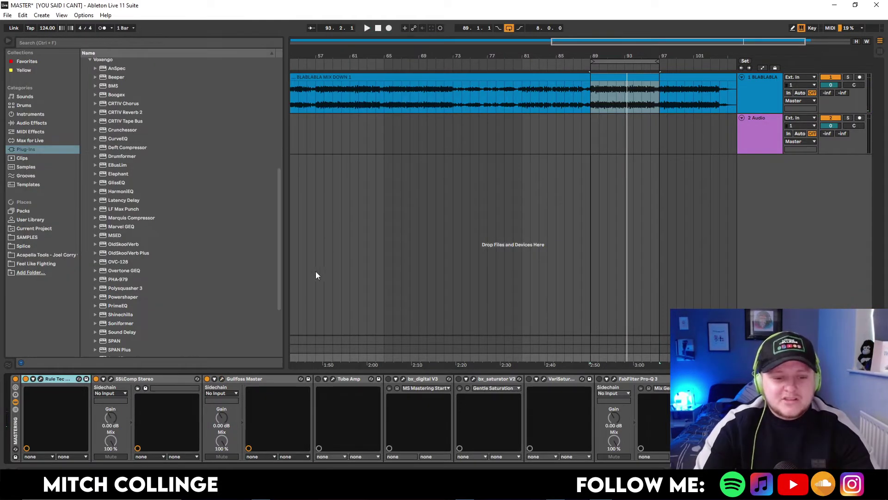
# Switch on Tube Amp and audition the loop with its window open, then close the window.
pyautogui.click(318, 377)
pyautogui.click(332, 377)
pyautogui.press('space')
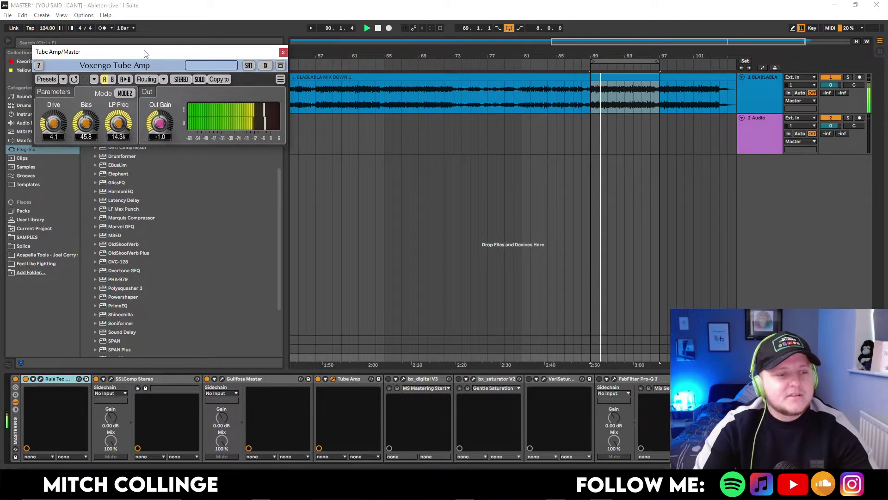
pyautogui.press('space')
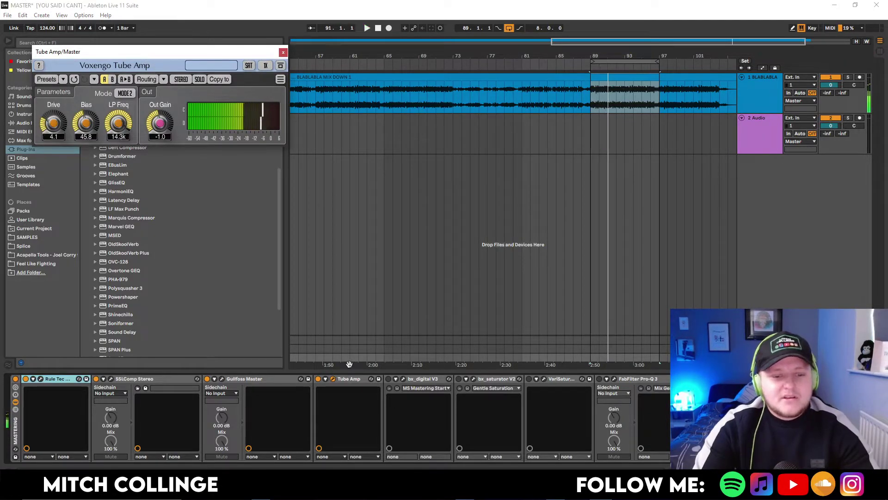
pyautogui.click(283, 52)
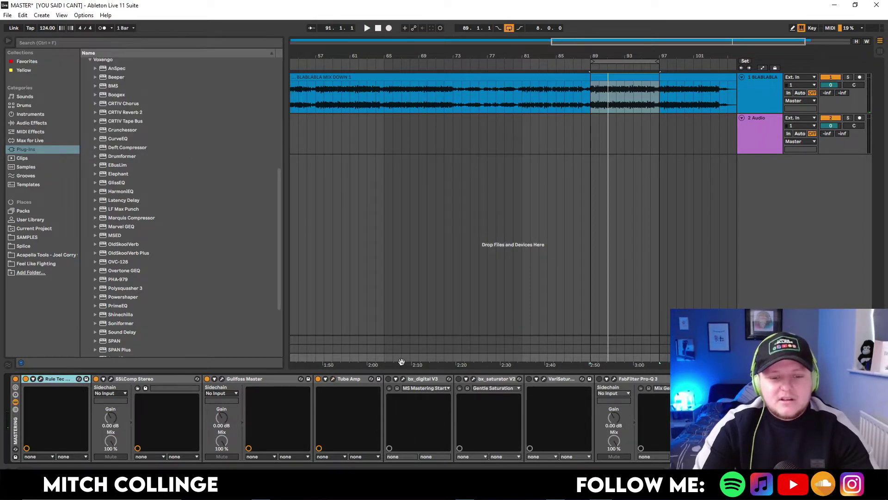
# Switch on bx_digital V3 and audition the loop with its equalizer window open, toggling its bypass, then close the window.
pyautogui.click(403, 378)
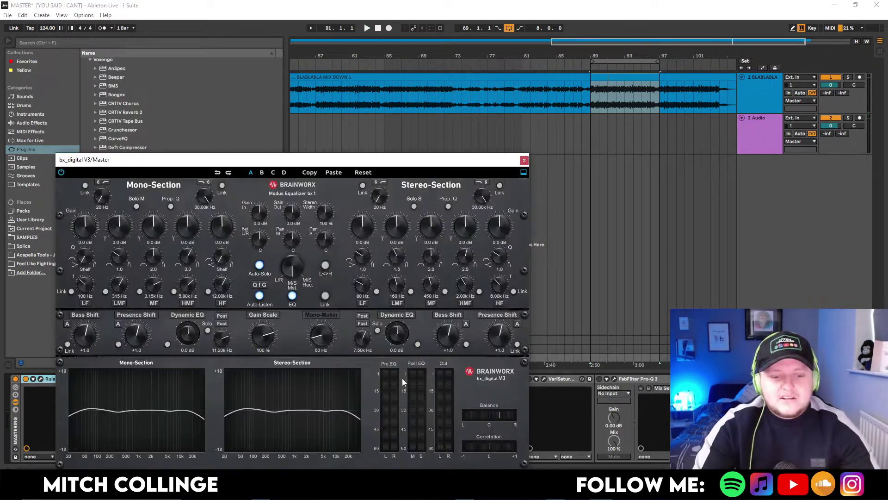
pyautogui.moveTo(237, 161); pyautogui.dragTo(276, 63)
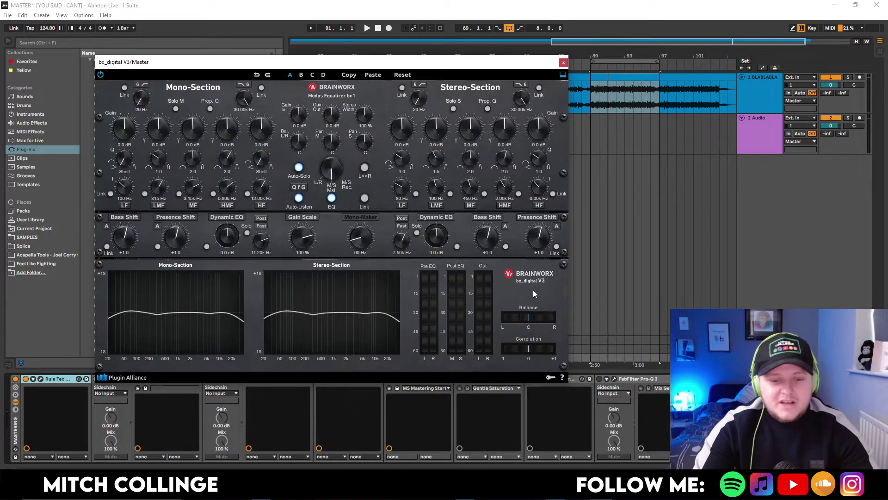
pyautogui.moveTo(467, 63); pyautogui.dragTo(452, 63)
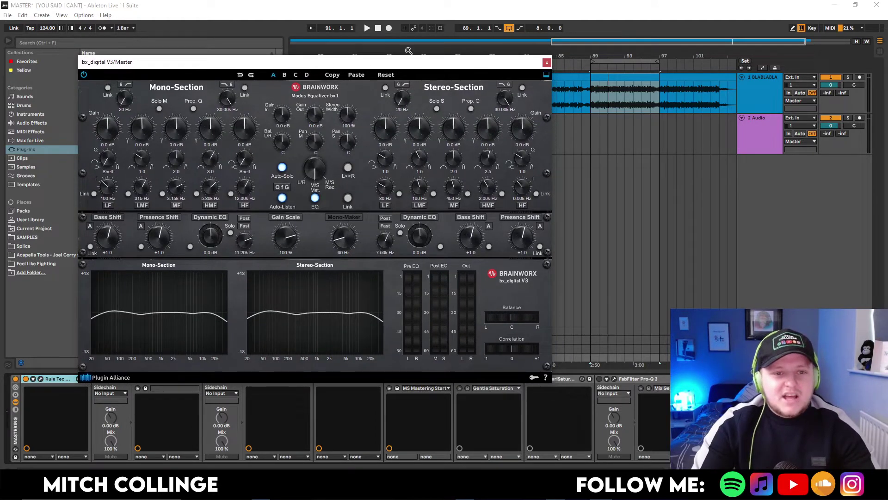
pyautogui.moveTo(469, 69); pyautogui.dragTo(491, 62)
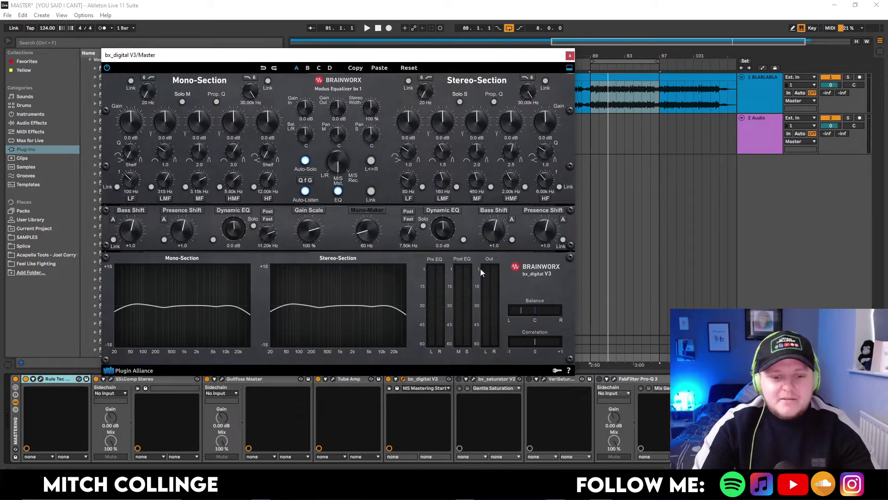
pyautogui.press('space')
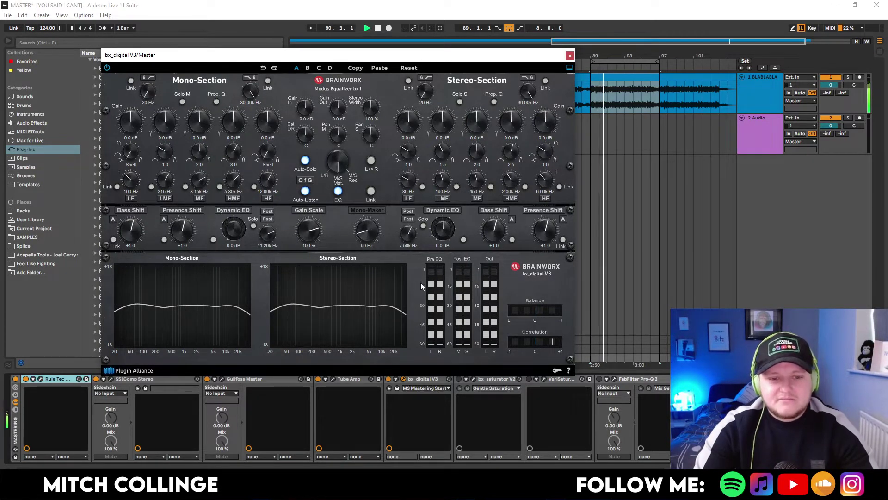
pyautogui.click(388, 382)
pyautogui.press('space')
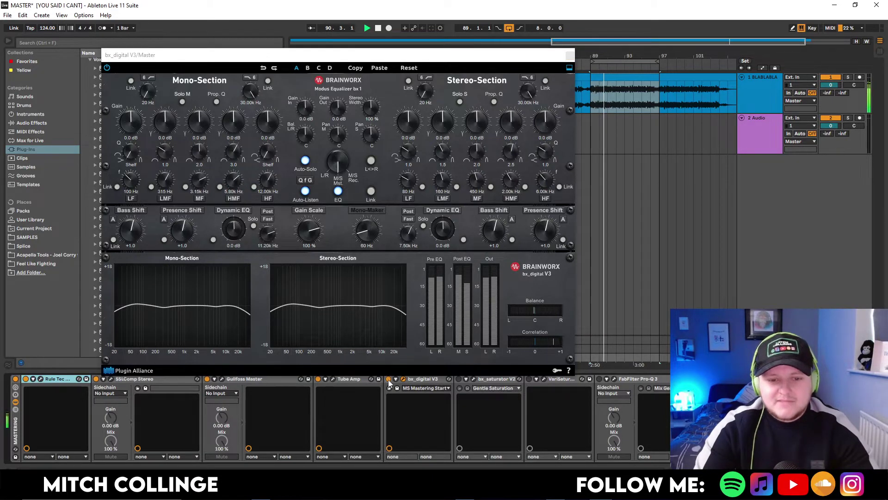
pyautogui.hotkey('ctrl', 'alt', 'p')
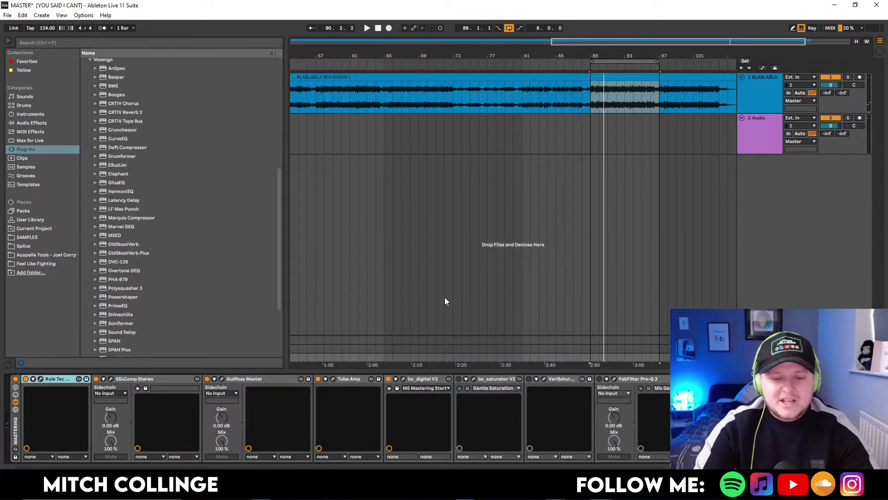
# Switch on bx_saturator V2 and audition its side signal, mid signal and full output with its window open, then close the window.
pyautogui.click(474, 379)
pyautogui.moveTo(422, 157); pyautogui.dragTo(412, 83)
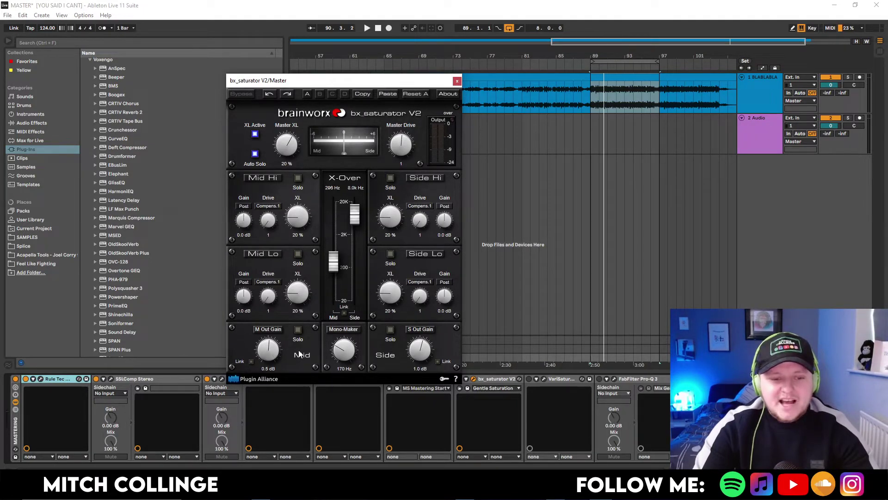
pyautogui.press('space')
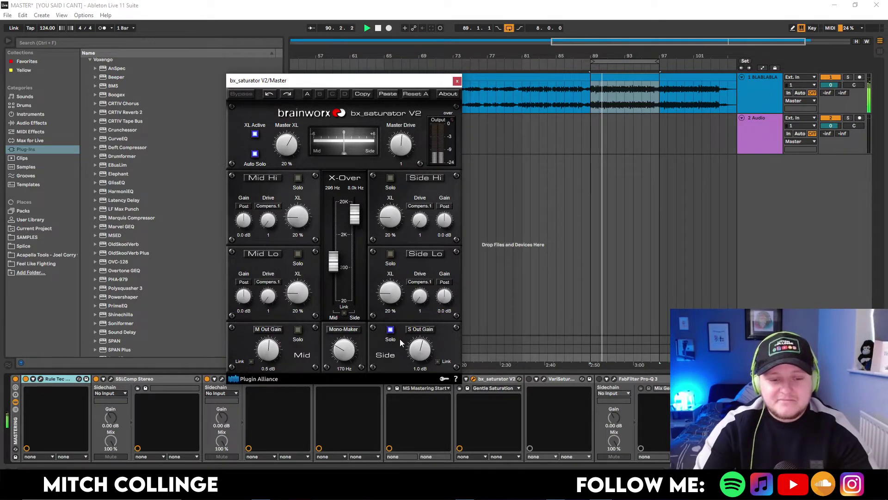
pyautogui.press('space')
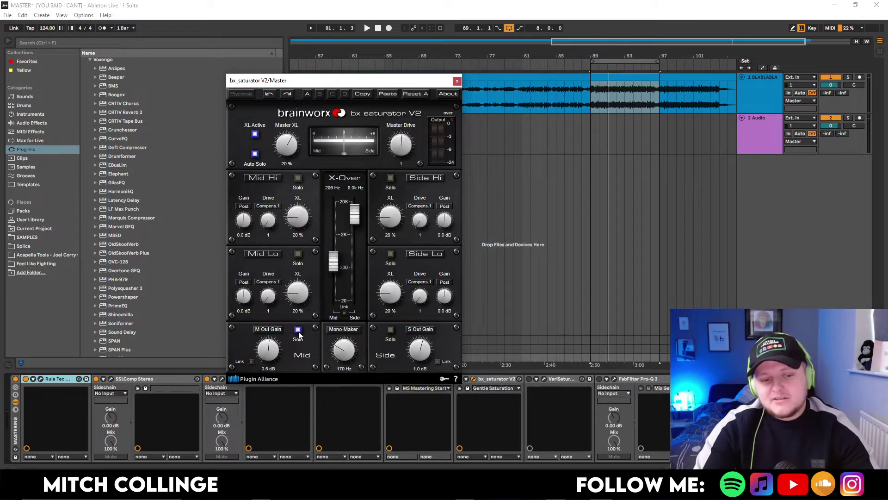
pyautogui.press('space')
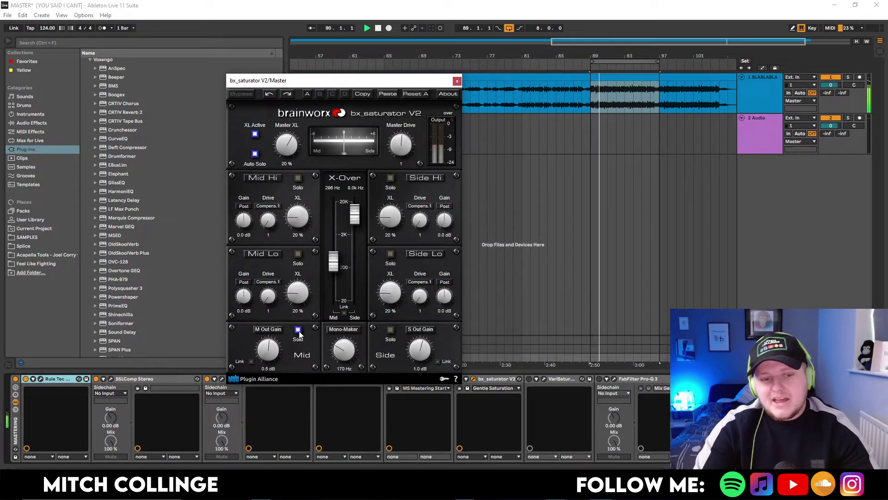
pyautogui.click(298, 330)
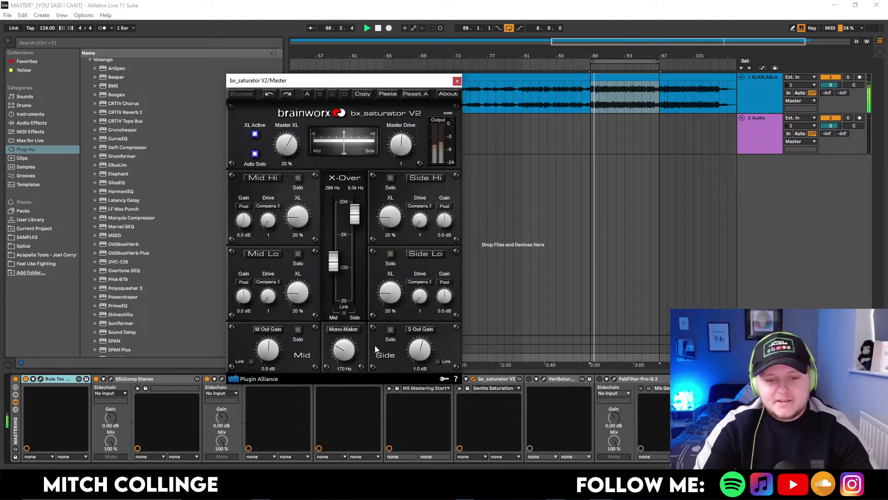
pyautogui.press('space')
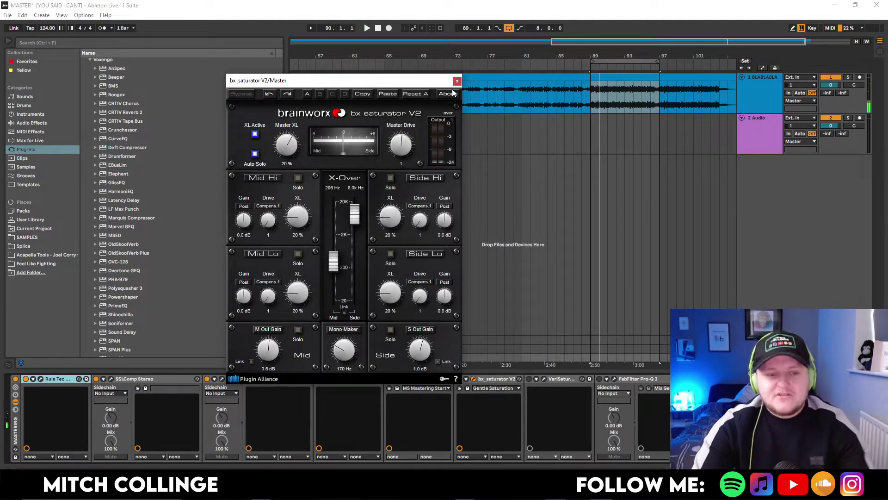
pyautogui.click(456, 81)
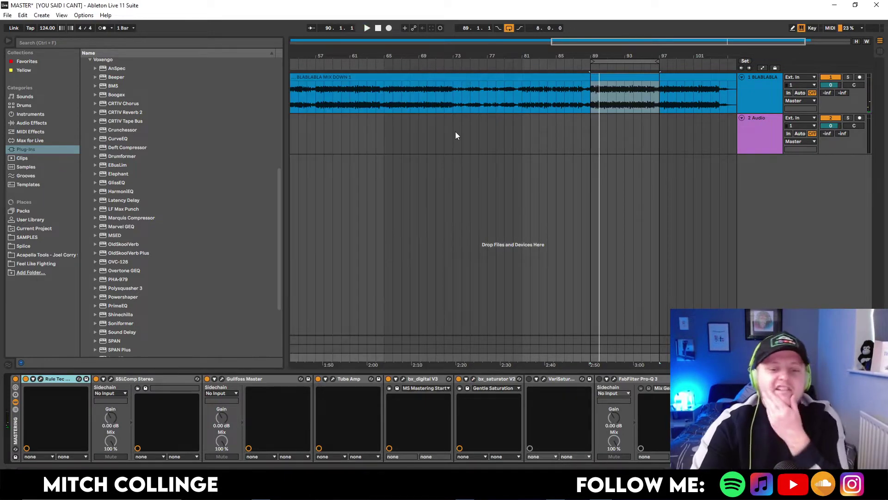
# Switch on VariSaturator, open its window and look through the presets in its session bank.
pyautogui.click(530, 379)
pyautogui.click(543, 378)
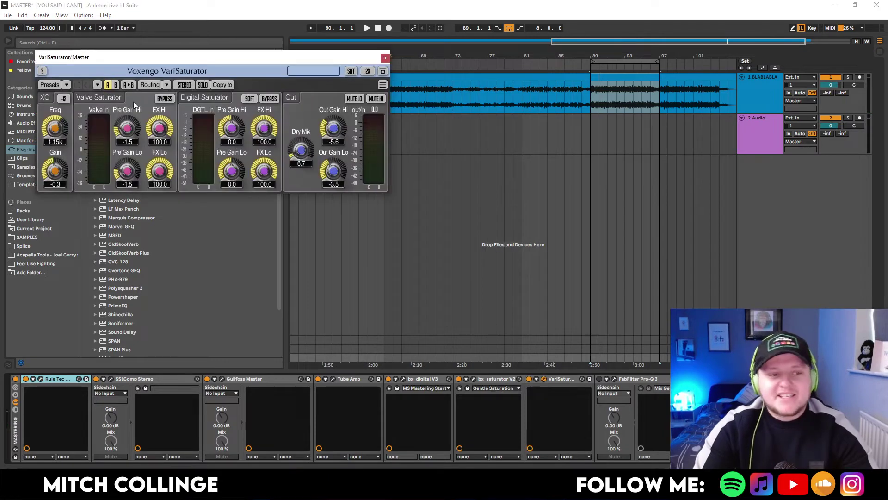
pyautogui.click(67, 85)
pyautogui.moveTo(90, 98)
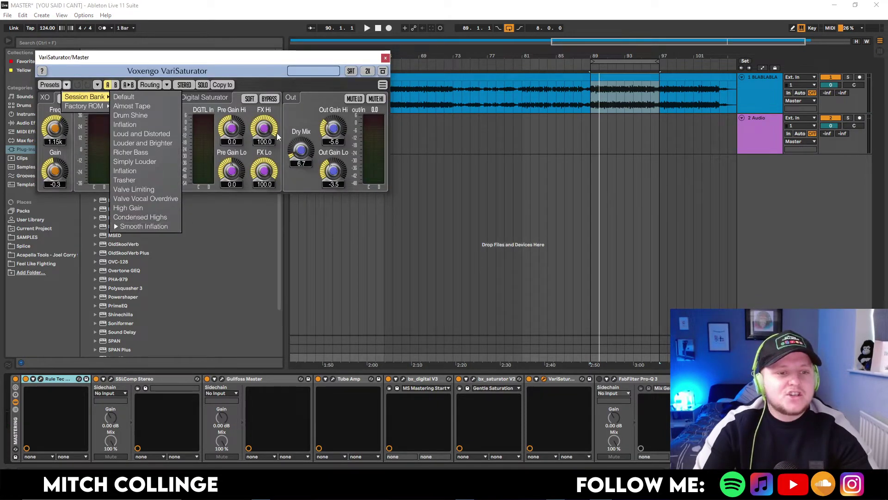
pyautogui.click(143, 199)
# Audition the loop while toggling VariSaturator off and back on, then stop playback.
pyautogui.press('space')
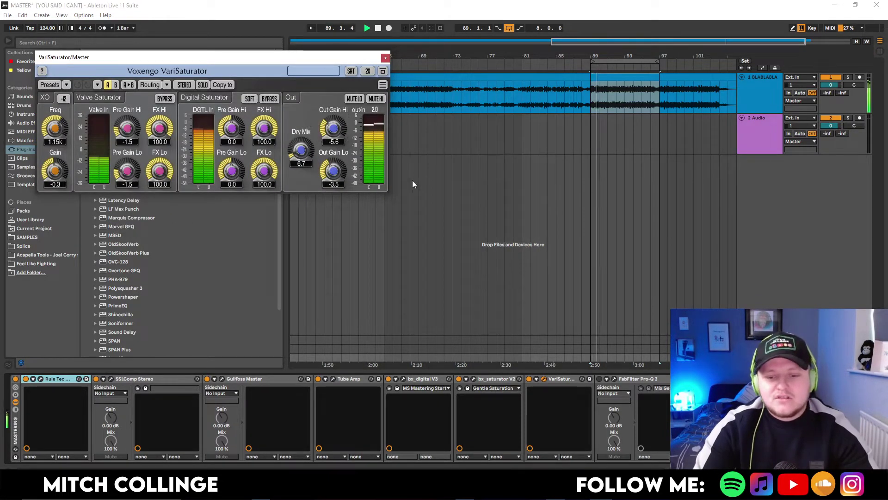
pyautogui.click(529, 379)
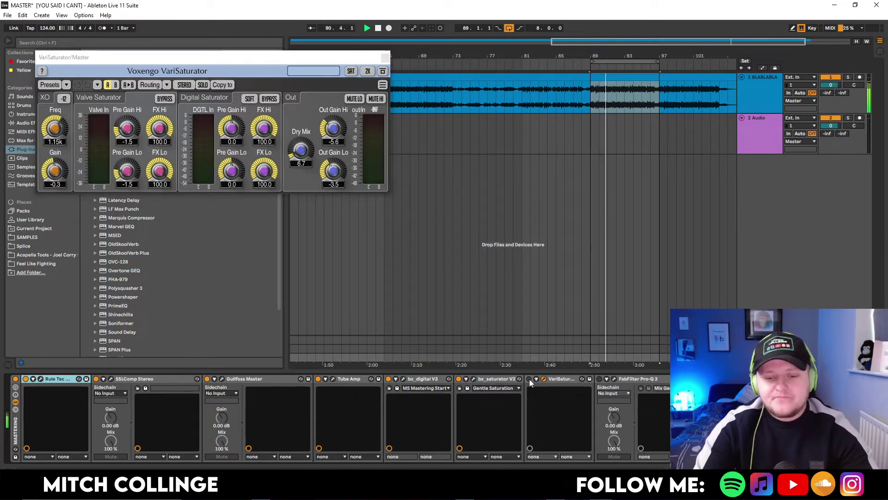
pyautogui.click(530, 379)
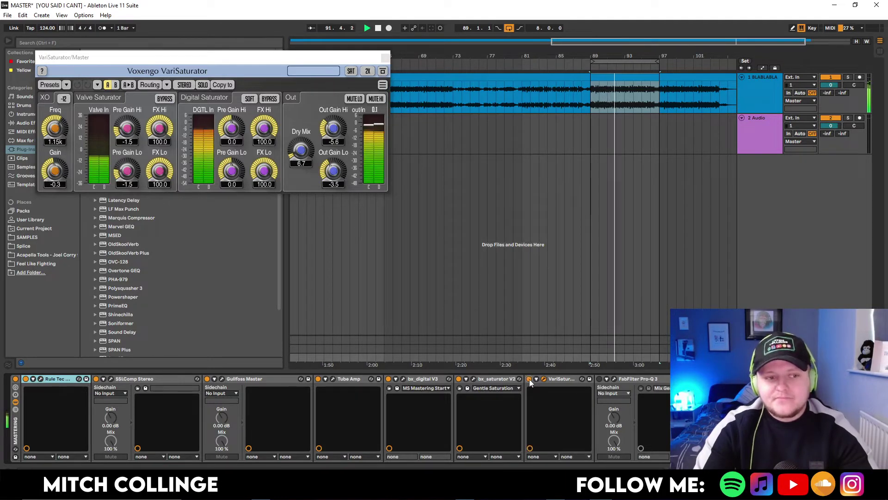
pyautogui.press('space')
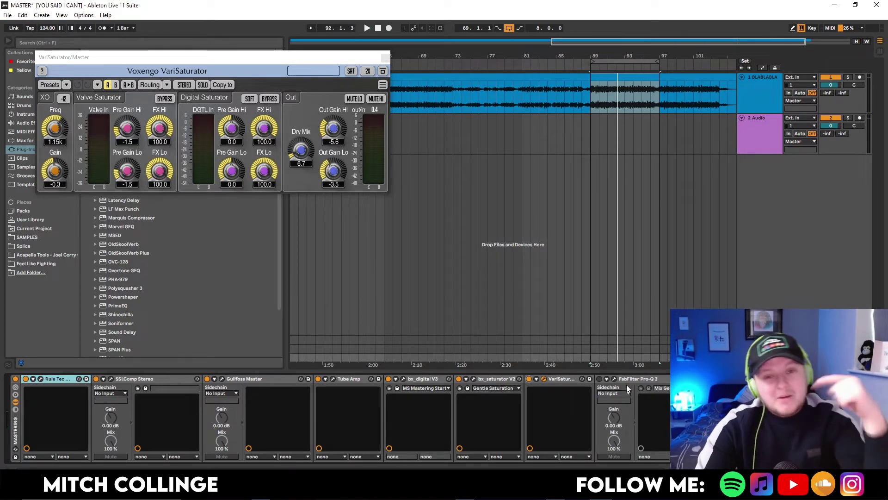
# Switch on FabFilter Pro-Q 3 and audition the loop with its equalizer window open, toggling the device off and on, then close the window.
pyautogui.click(600, 378)
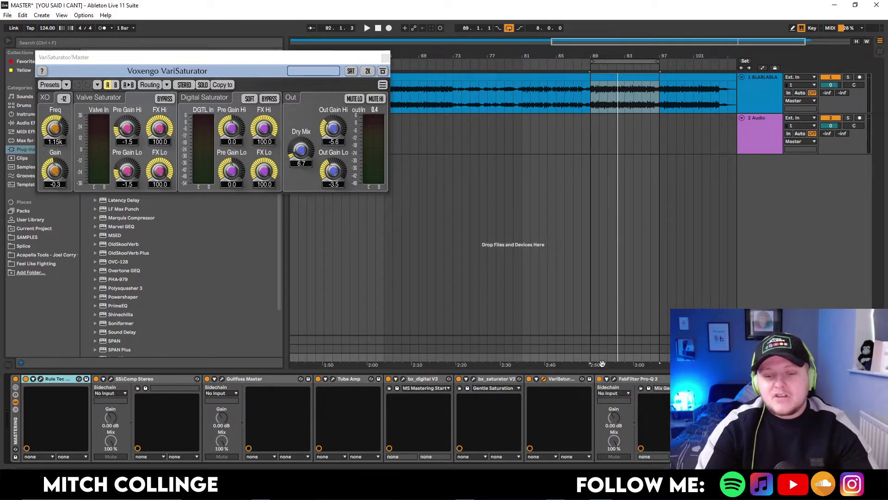
pyautogui.hotkey('ctrl', 'alt', 'p')
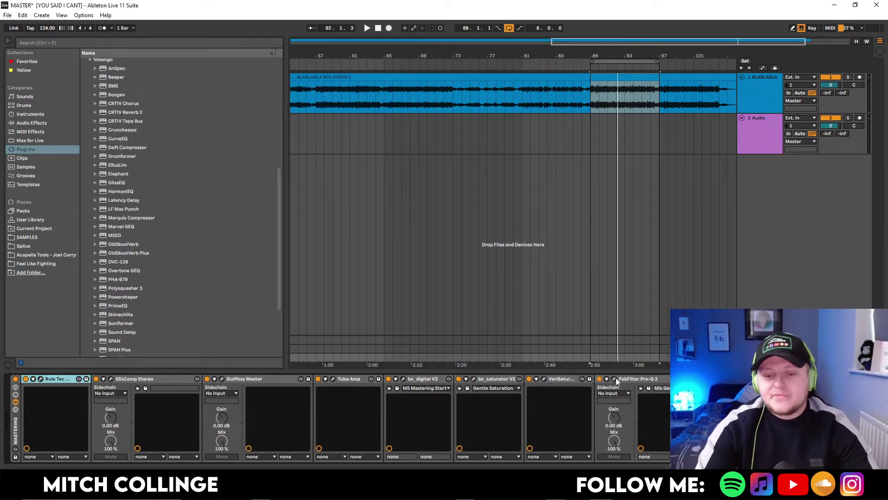
pyautogui.click(615, 378)
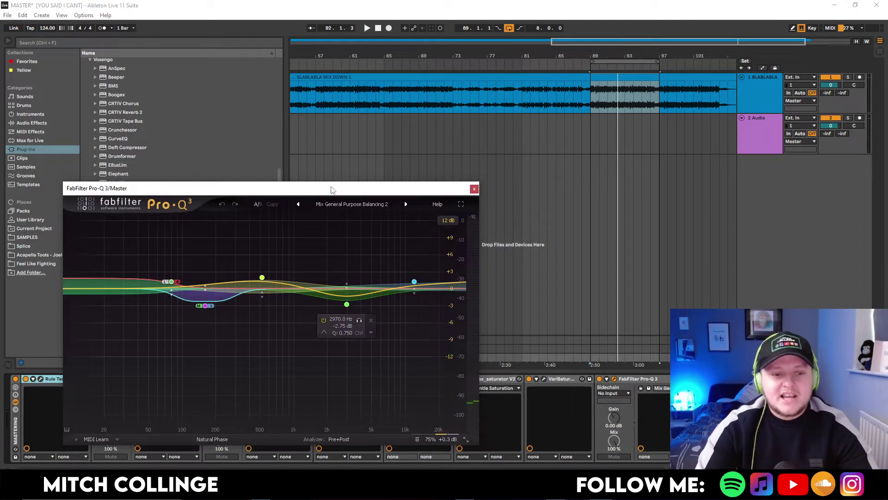
pyautogui.moveTo(331, 190); pyautogui.dragTo(366, 163)
pyautogui.press('space')
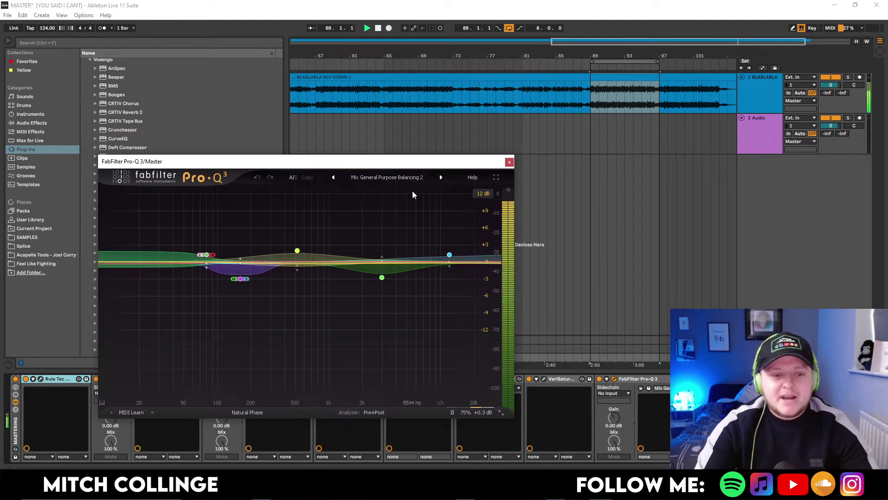
pyautogui.click(599, 379)
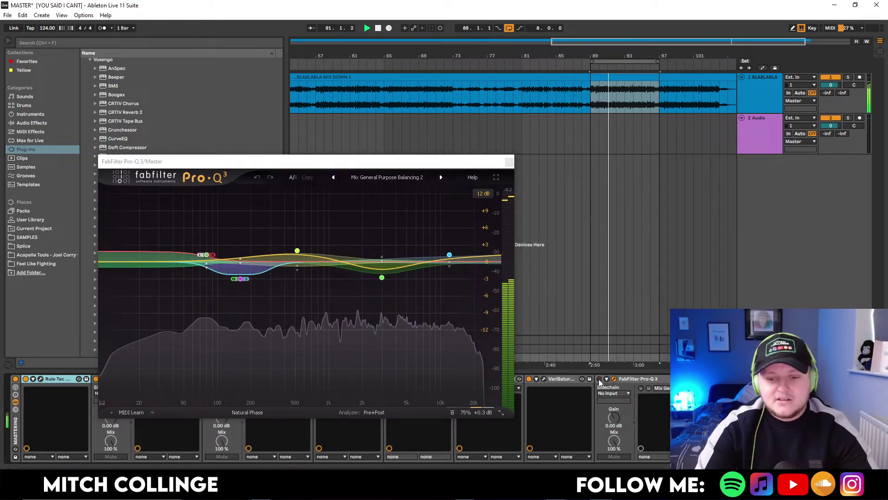
pyautogui.click(600, 380)
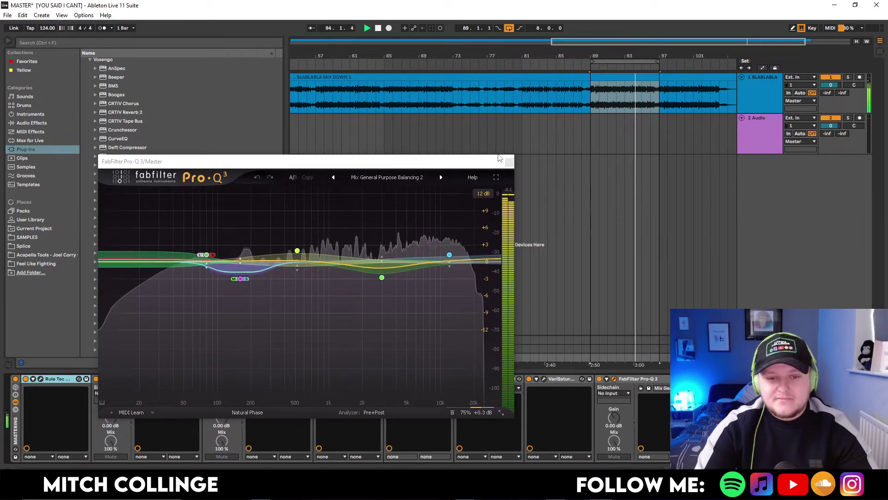
pyautogui.click(508, 161)
# Open the RESO window after the Pro-Q 3, audition the loop through its engaged targets, then close the window.
pyautogui.hscroll(5, 337, 416)
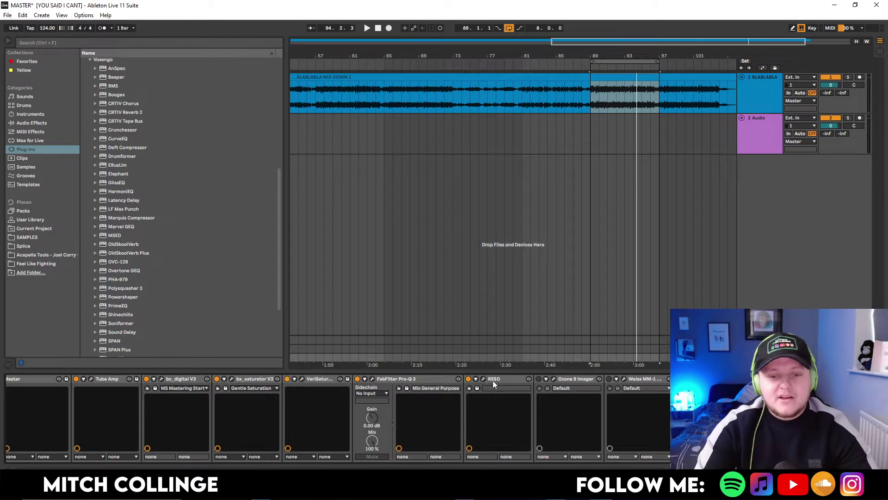
pyautogui.click(484, 379)
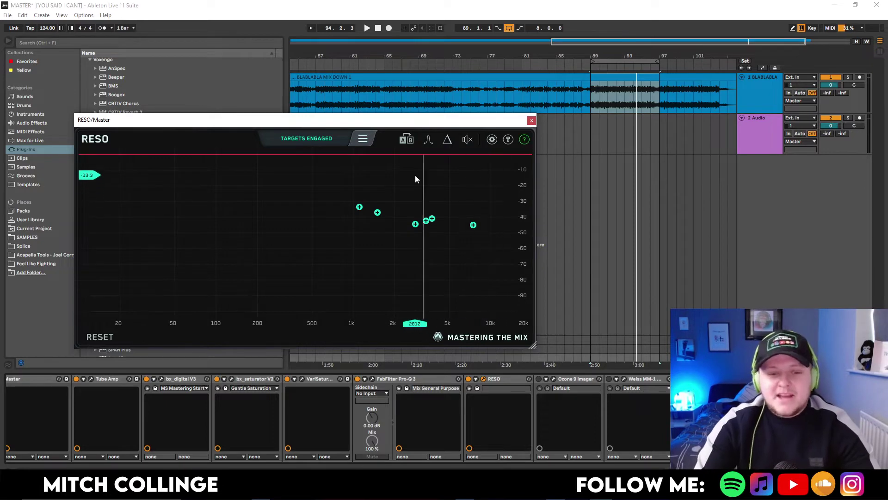
pyautogui.press('space')
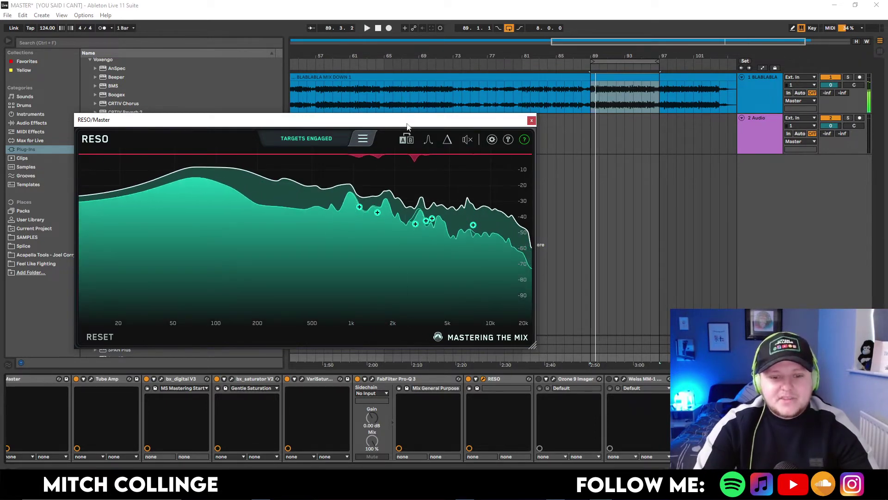
pyautogui.press('space')
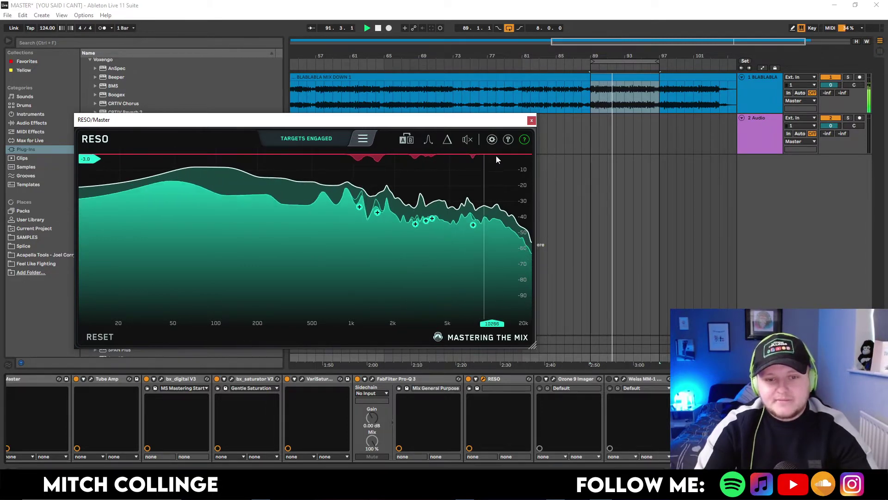
pyautogui.click(531, 120)
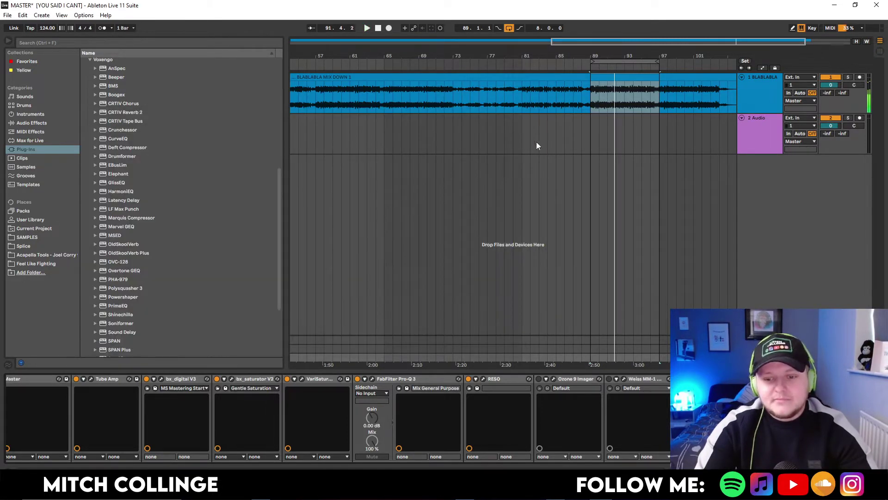
# Switch on Ozone 9 Imager, open its window and audition the loop in full and with band 1 soloed.
pyautogui.click(538, 378)
pyautogui.hotkey('ctrl', 'alt', 'p')
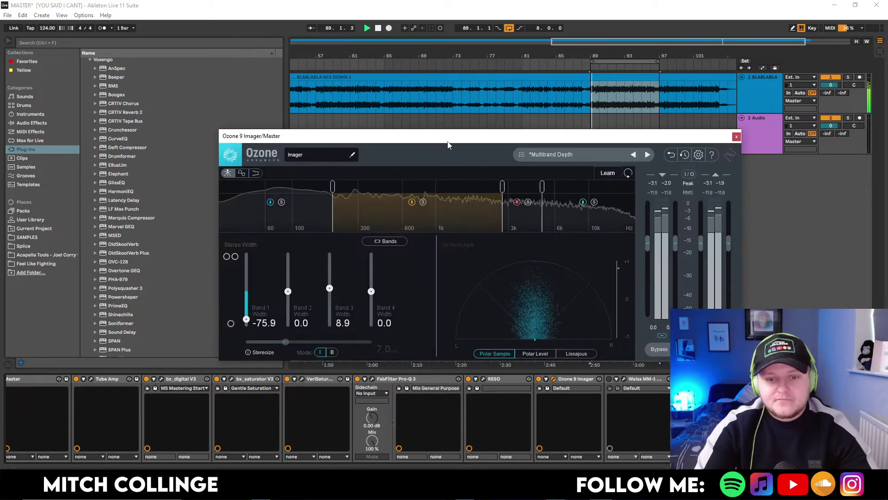
pyautogui.click(281, 202)
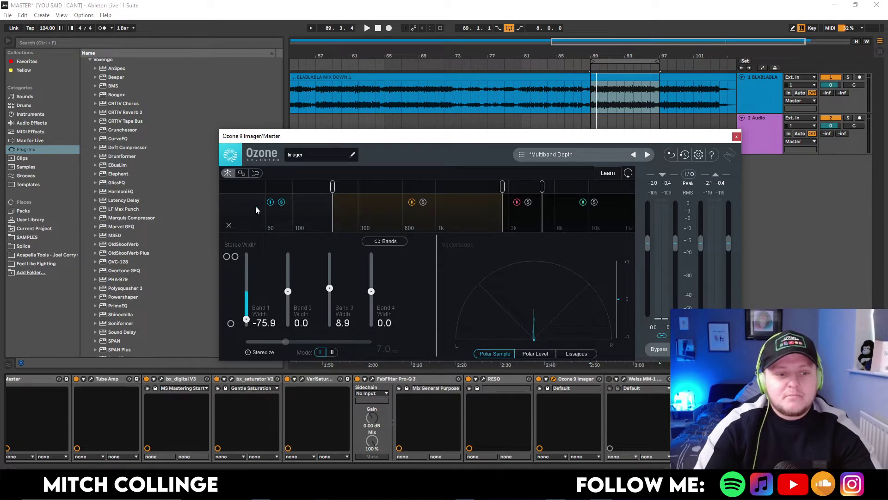
pyautogui.press('space')
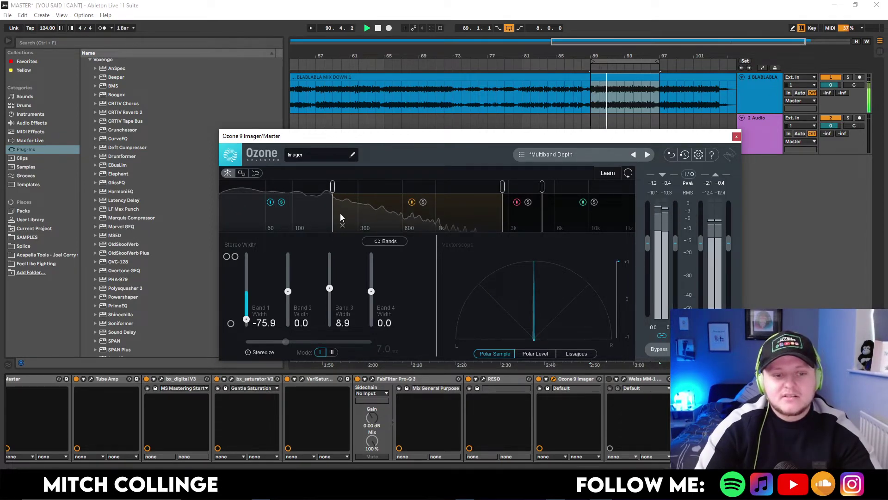
pyautogui.press('space')
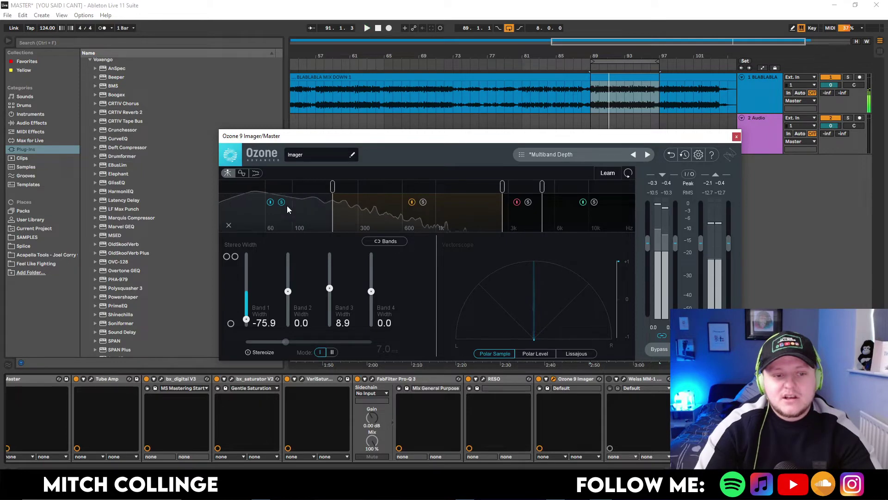
# Audition bands 2, 3 and 4 of the Ozone 9 Imager soloed in turn, comparing their stereo width in the vectorscope.
pyautogui.click(422, 203)
pyautogui.press('space')
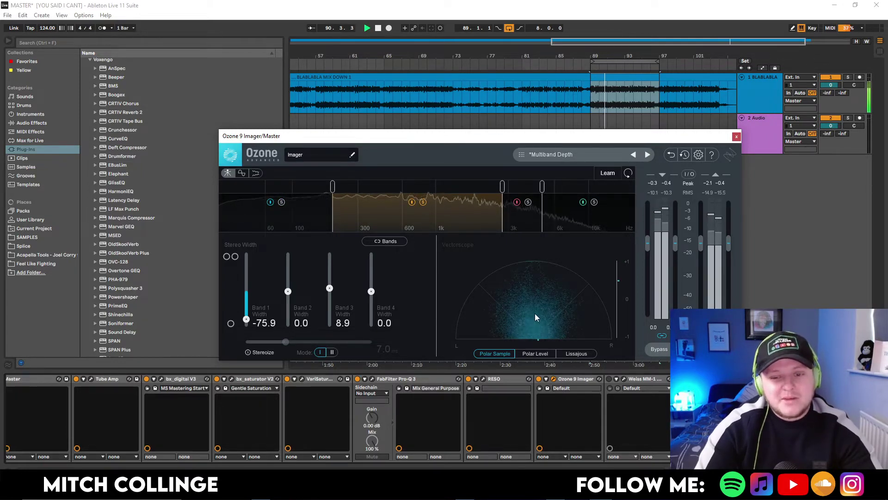
pyautogui.press('space')
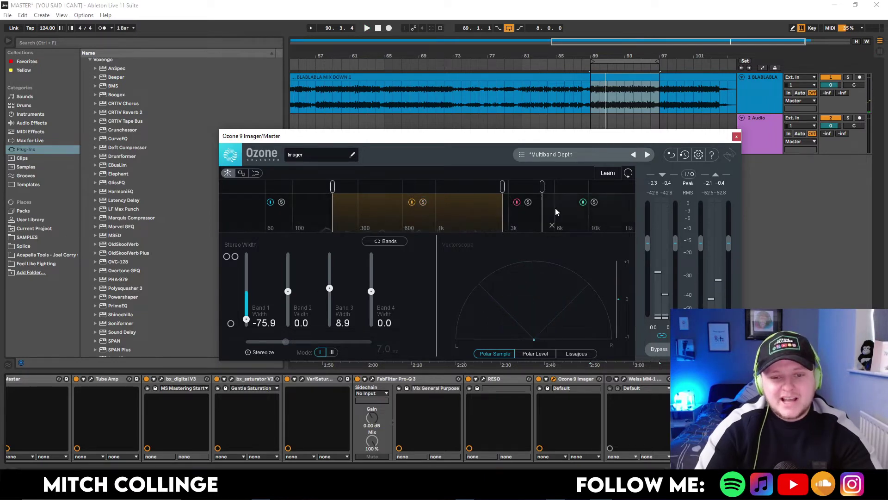
pyautogui.click(529, 203)
pyautogui.press('space')
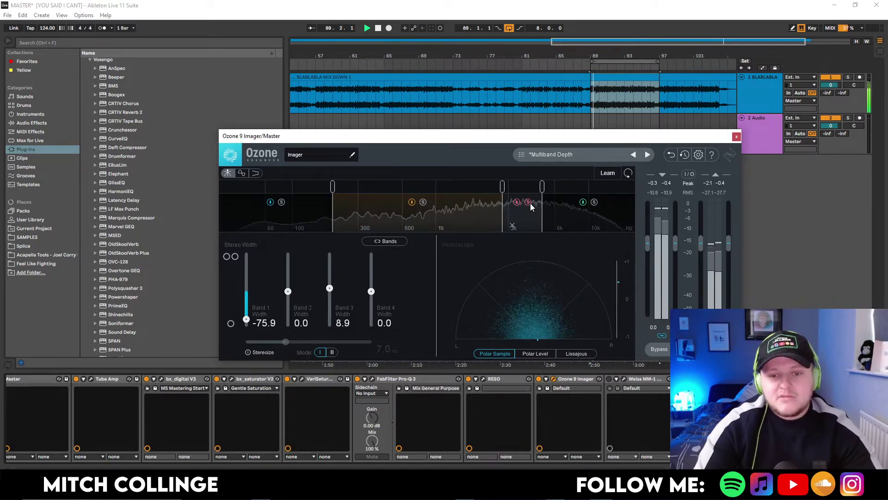
pyautogui.press('space')
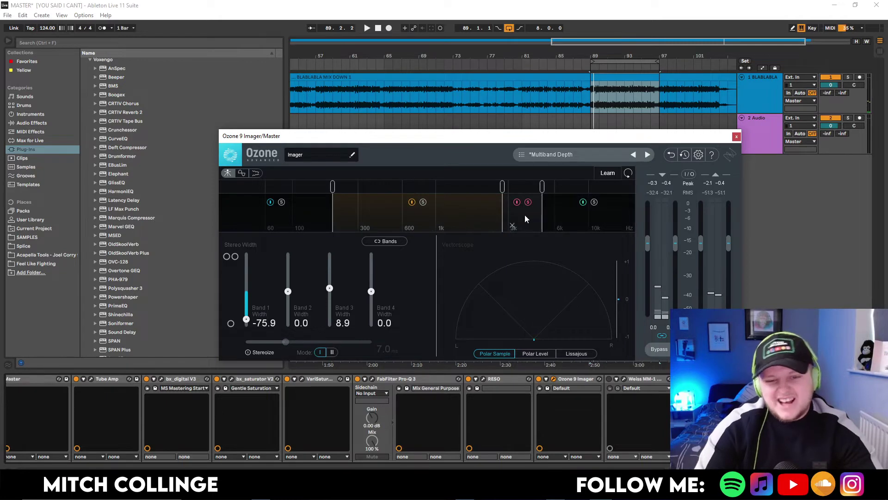
pyautogui.press('space')
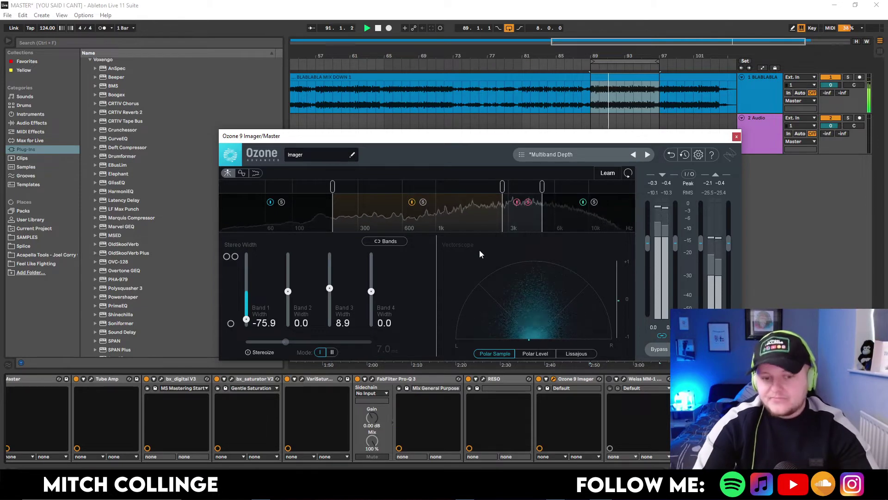
pyautogui.press('space')
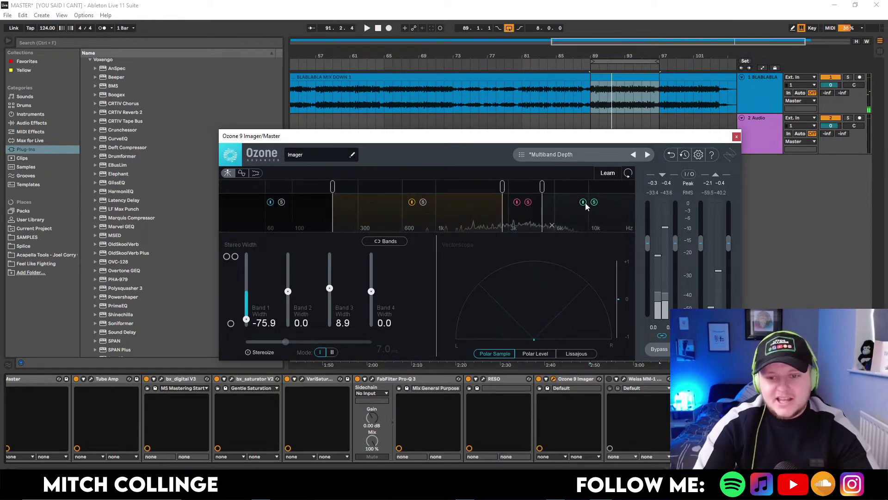
pyautogui.press('space')
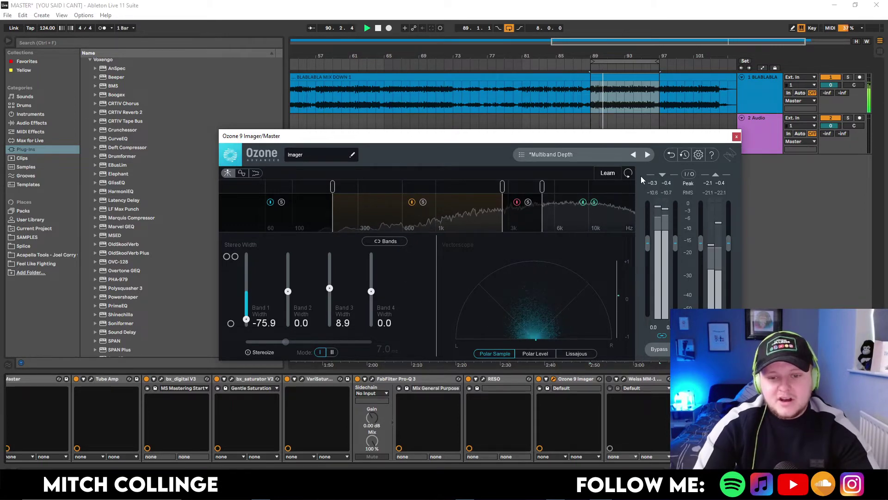
# Audition the loop through Ozone 9 Imager with no band soloed, stop playback and close its window.
pyautogui.press('space')
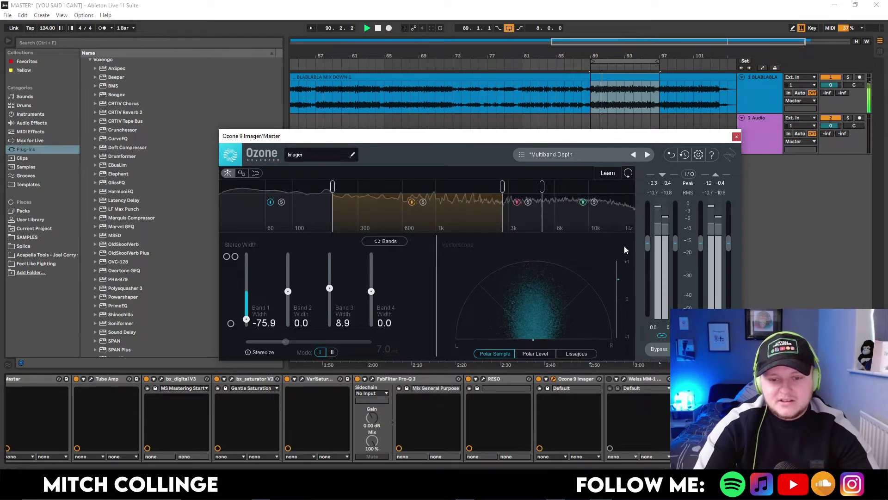
pyautogui.press('space')
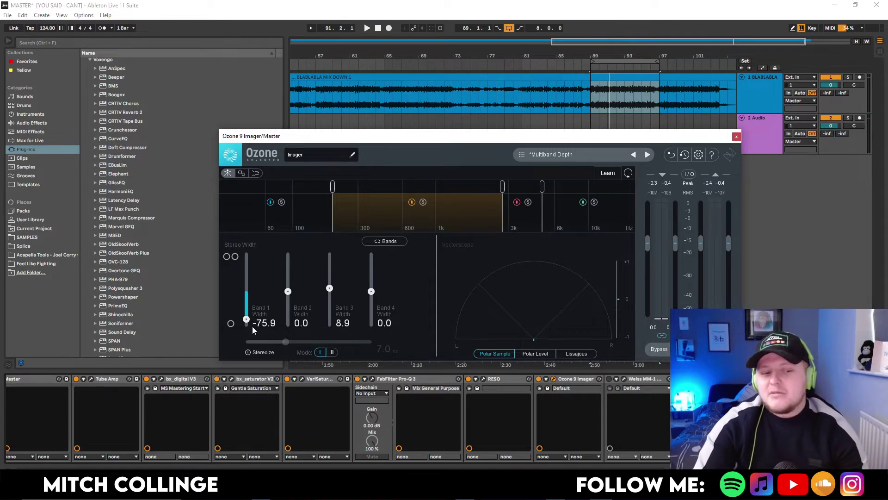
pyautogui.click(736, 136)
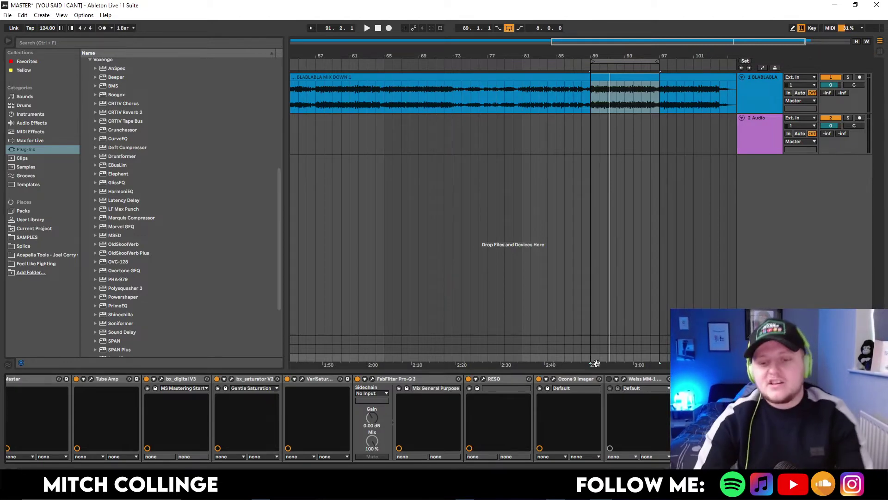
# Switch on Weiss MM-1, open its window and audition the loop with the maximizer on and off, leaving it on.
pyautogui.click(609, 379)
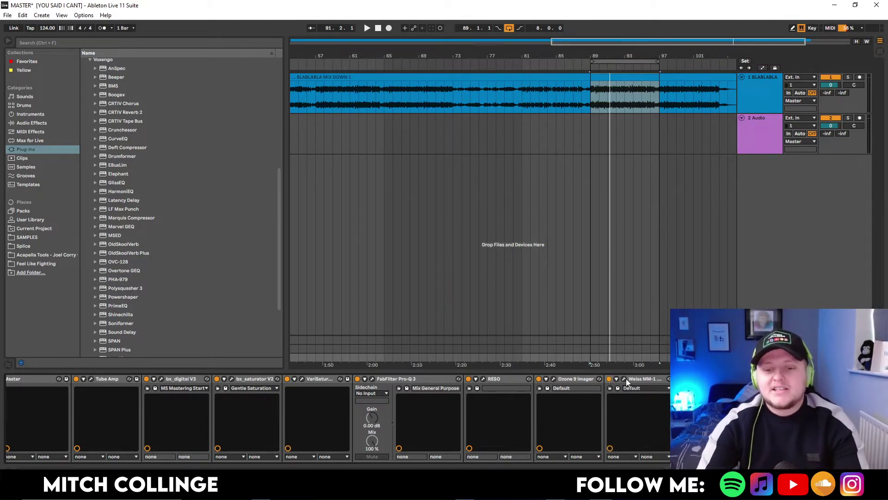
pyautogui.click(624, 379)
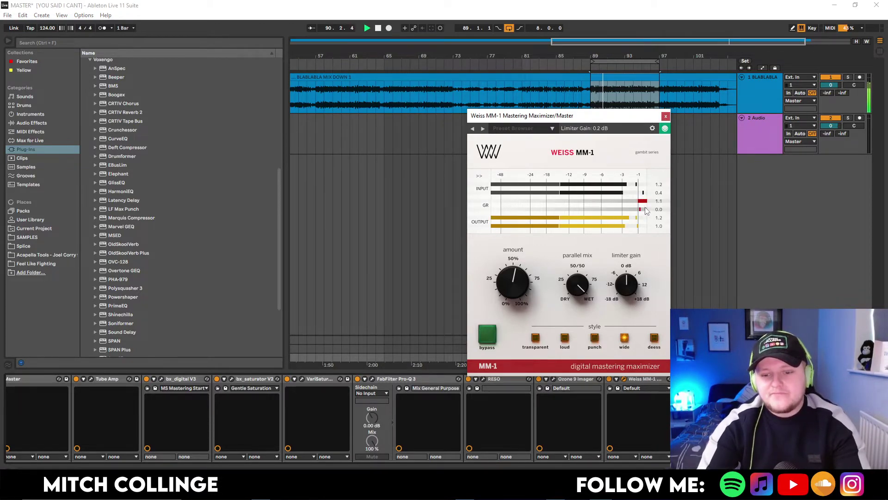
pyautogui.click(610, 379)
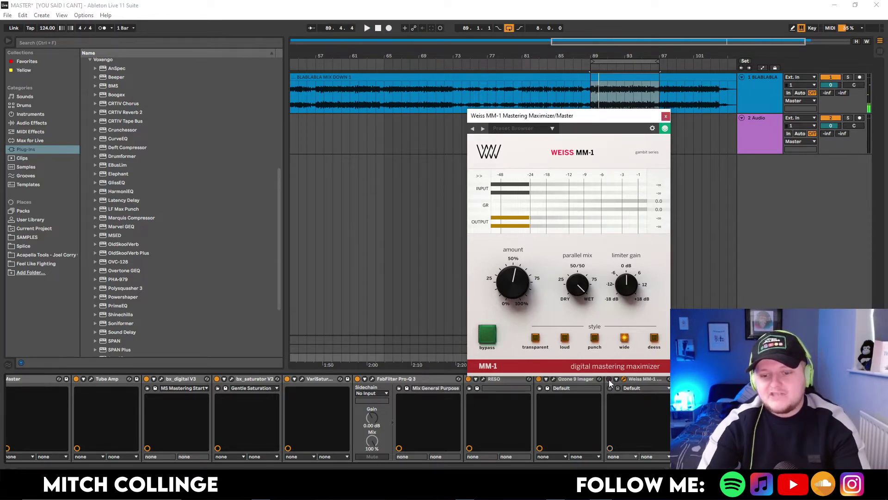
pyautogui.moveTo(613, 119); pyautogui.dragTo(555, 97)
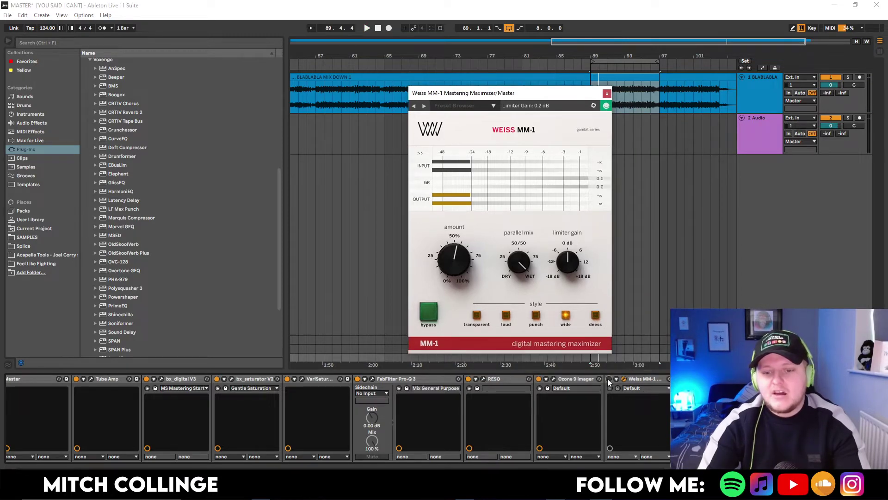
pyautogui.click(609, 380)
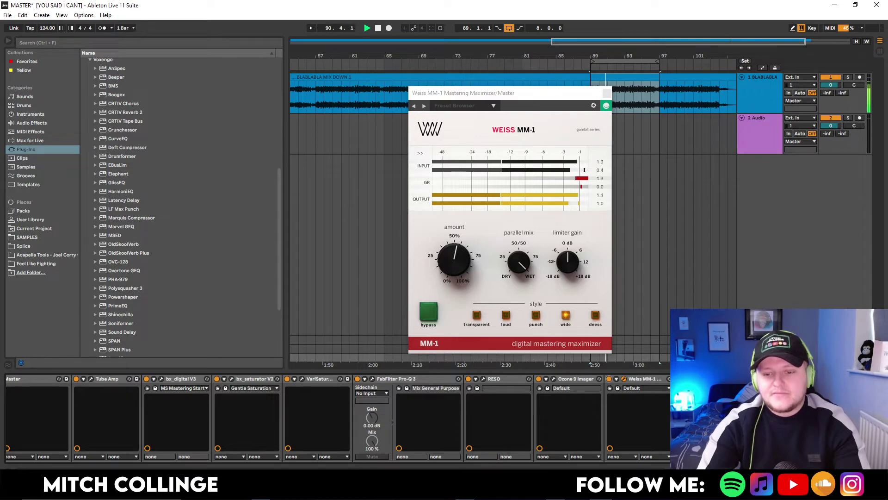
pyautogui.press('space')
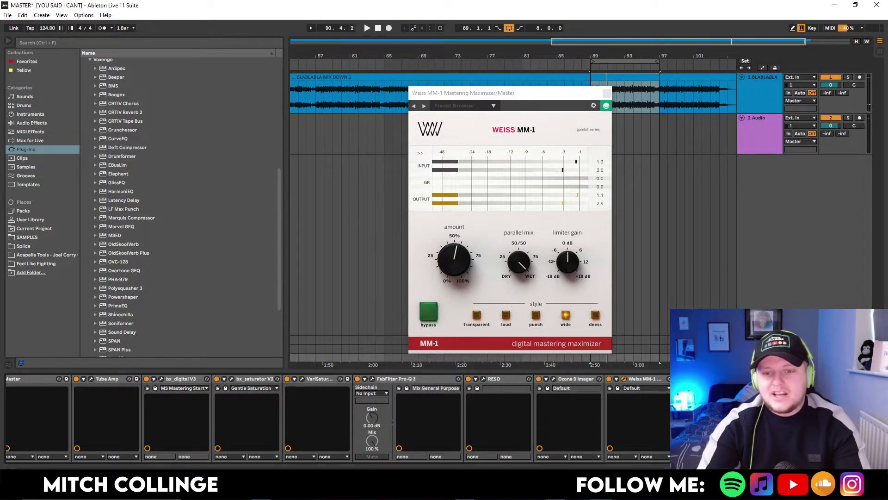
# Show the StandardCLIP window beside the Weiss MM-1 and audition the loop while watching its input and output levels.
pyautogui.hotkey('ctrl', 'alt', 'p')
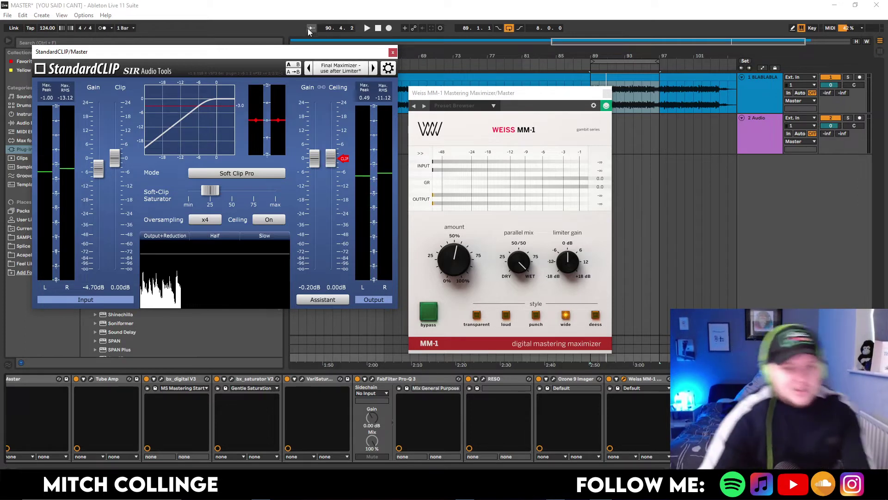
pyautogui.moveTo(94, 170)
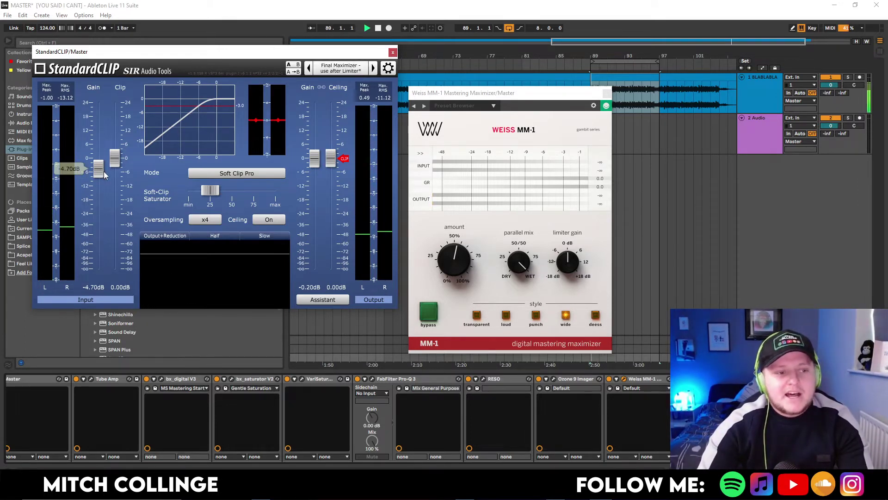
pyautogui.press('space')
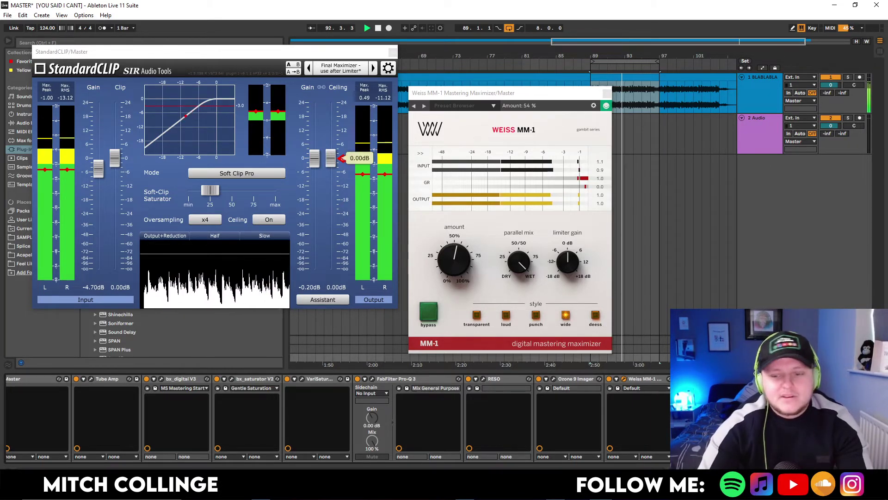
pyautogui.press('space')
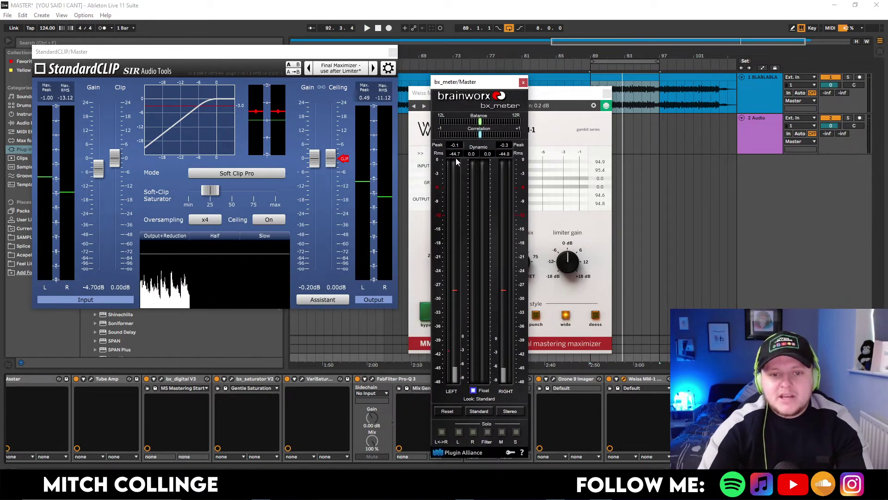
# Play the loop through bx_meter to check peak and RMS levels, then close the bx_meter, StandardCLIP and Weiss MM-1 windows.
pyautogui.press('space')
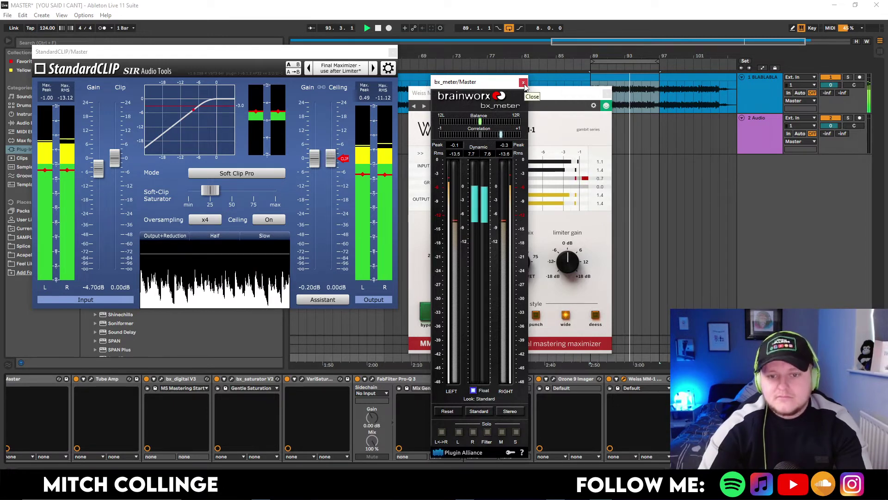
pyautogui.click(523, 82)
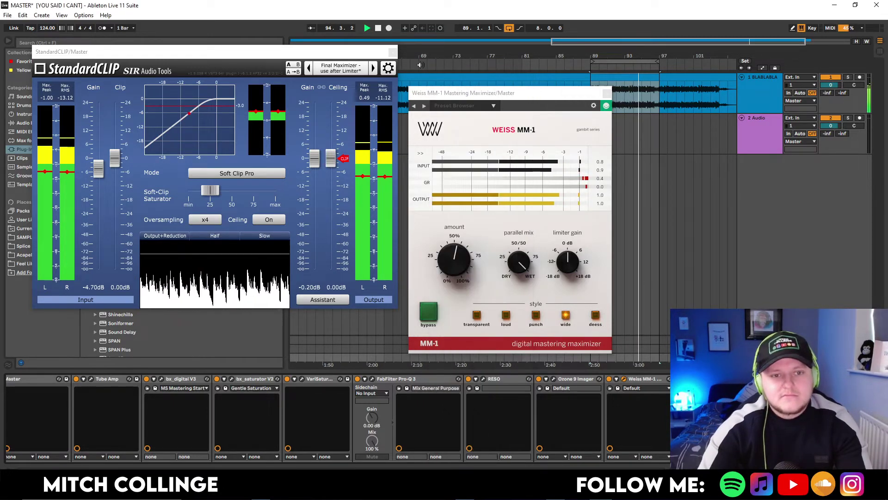
pyautogui.click(392, 52)
pyautogui.click(606, 92)
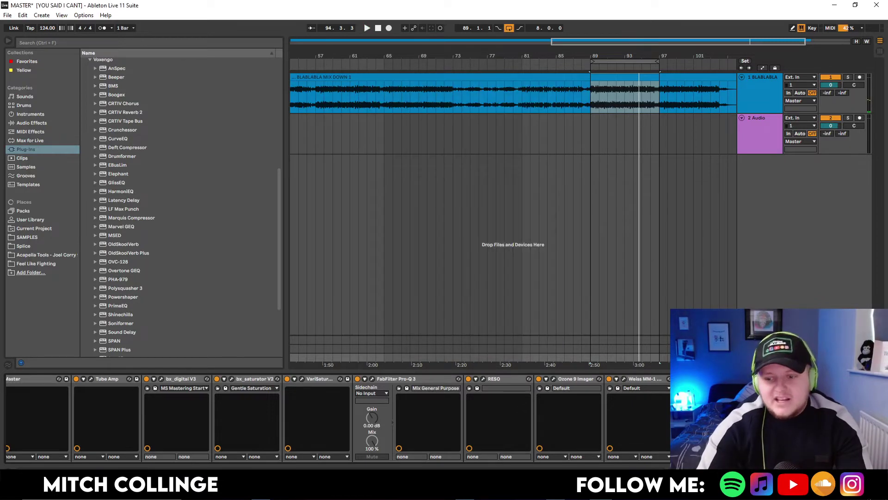
# Return to the start of the mastering chain and review the SSLComp Stereo, Gullfoss Master and Tube Amp settings, closing each window after viewing.
pyautogui.hscroll(3, 337, 419)
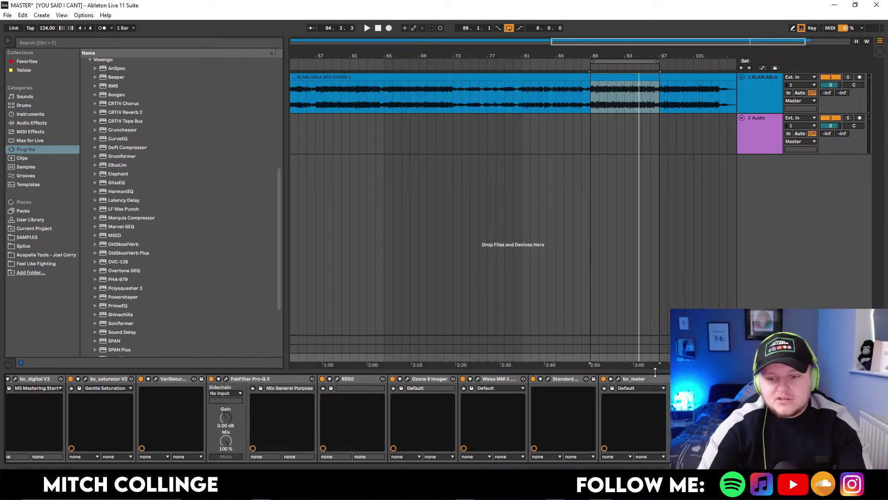
pyautogui.hscroll(-8, 338, 419)
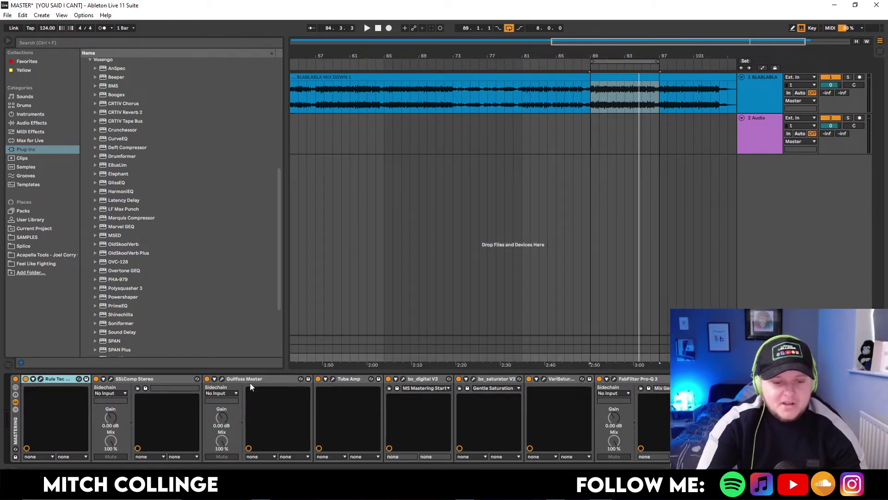
pyautogui.click(110, 379)
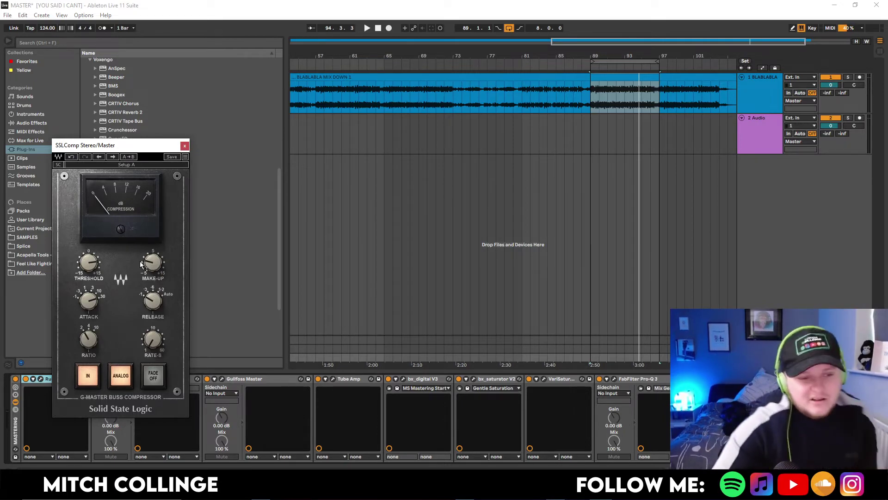
pyautogui.click(184, 146)
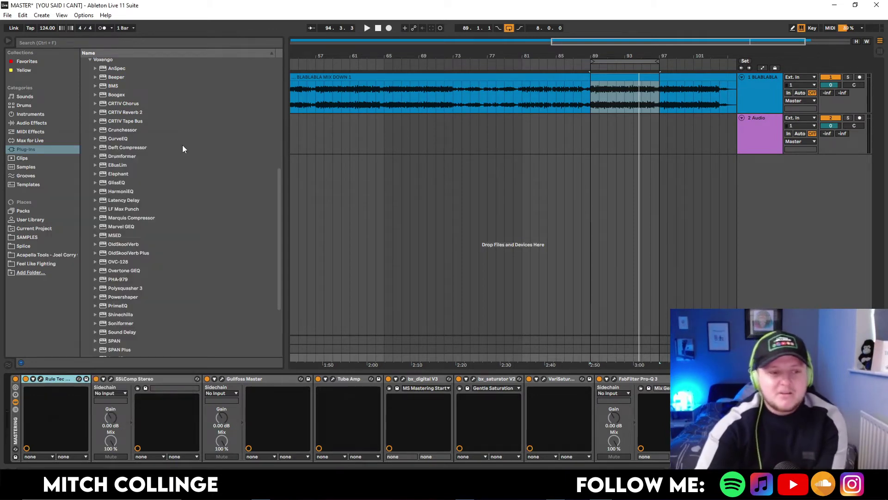
pyautogui.click(222, 378)
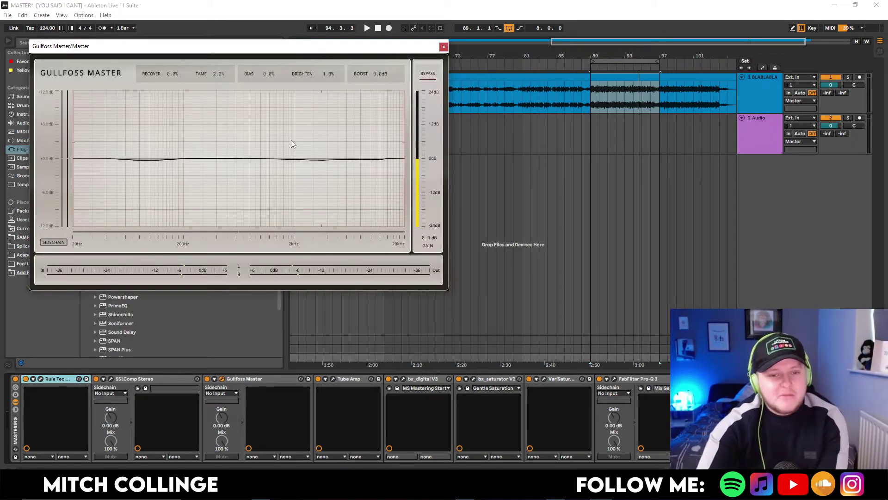
pyautogui.click(443, 47)
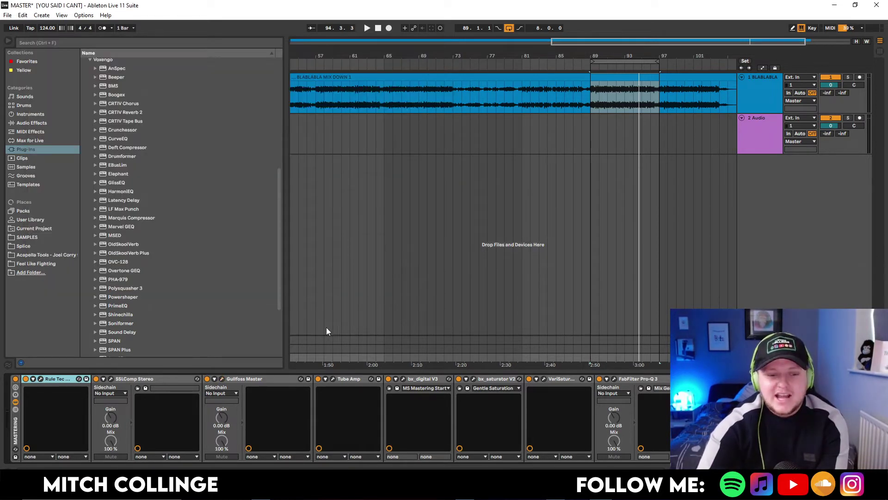
pyautogui.click(332, 378)
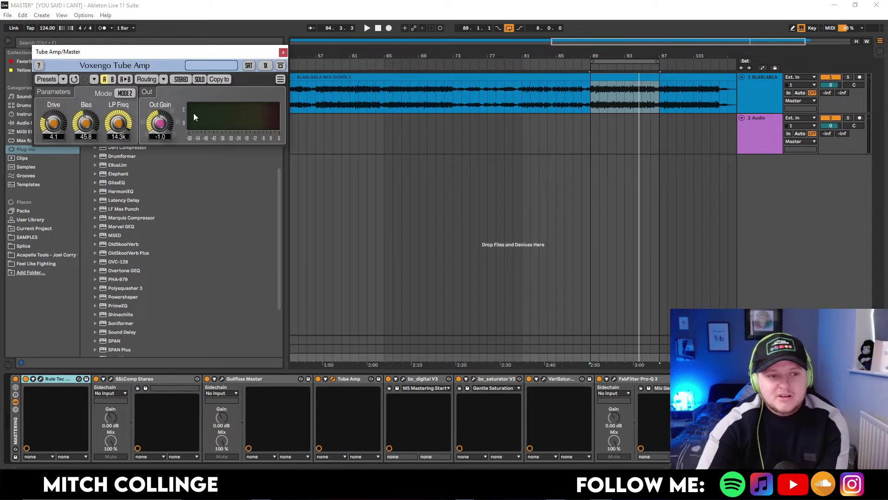
pyautogui.click(283, 53)
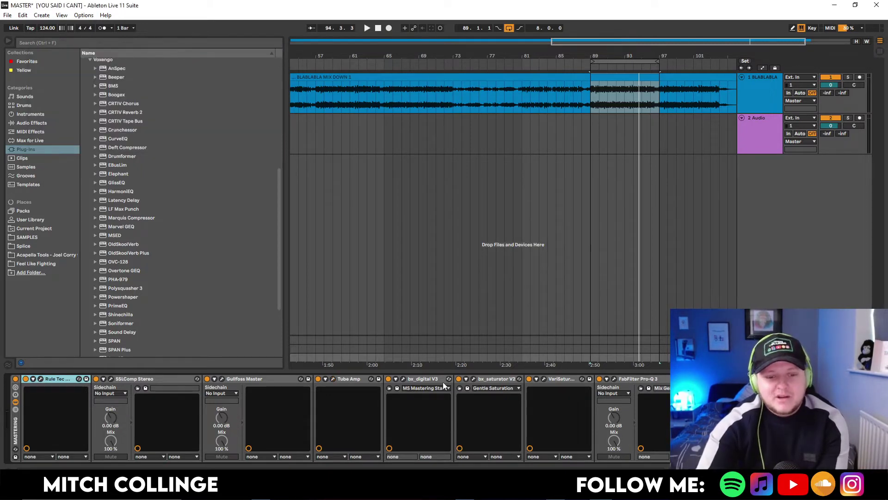
# Review the bx_saturator V2 and VariSaturator settings in turn, closing each window after viewing.
pyautogui.click(474, 378)
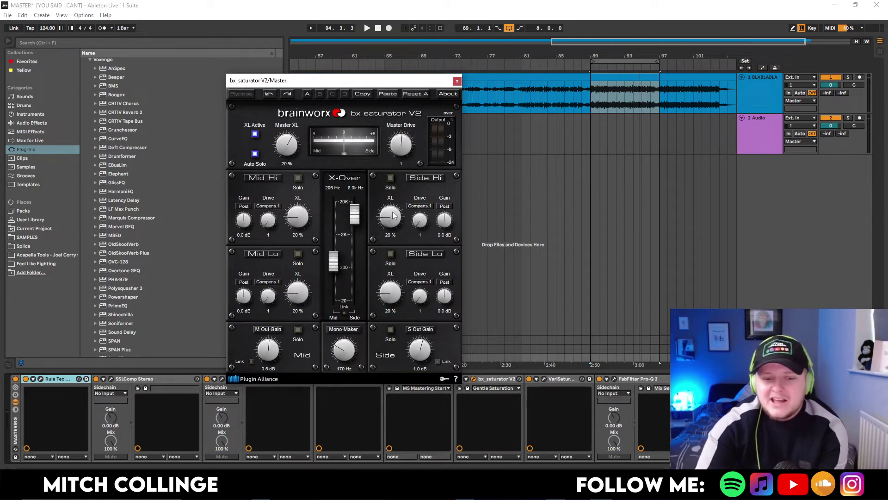
pyautogui.click(456, 82)
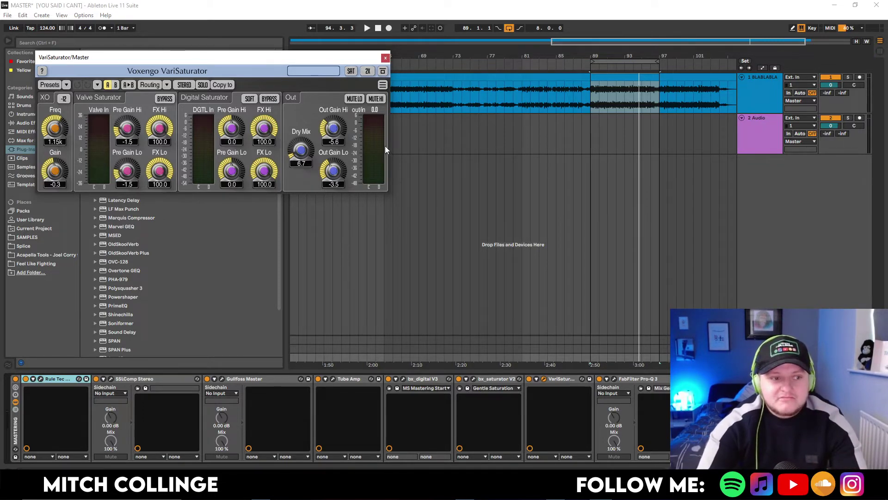
pyautogui.click(385, 58)
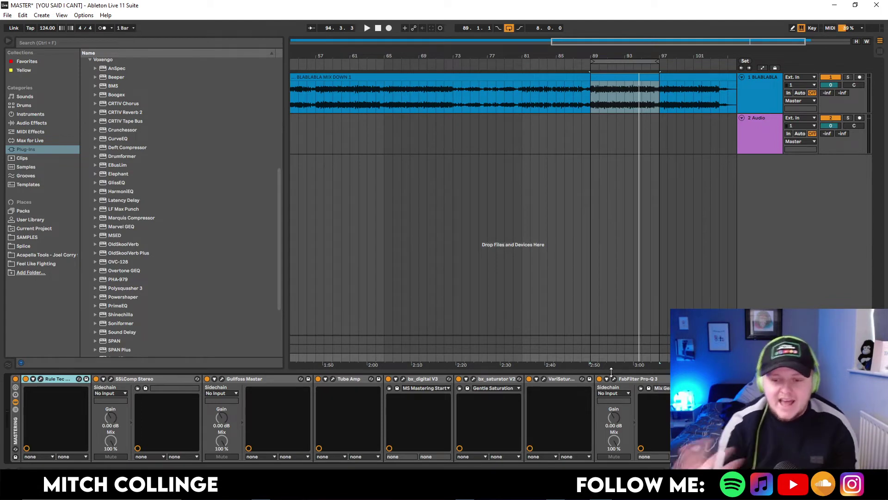
# Show the RESO plug-in window and play the loop while soloing its 1102 Hz and 1500 Hz resonance targets in turn.
pyautogui.hotkey('ctrl', 'alt', 'p')
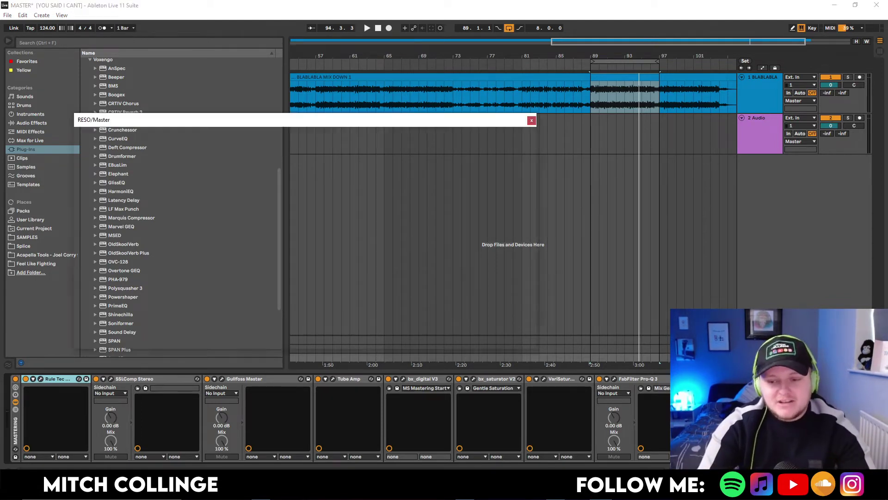
pyautogui.moveTo(362, 212)
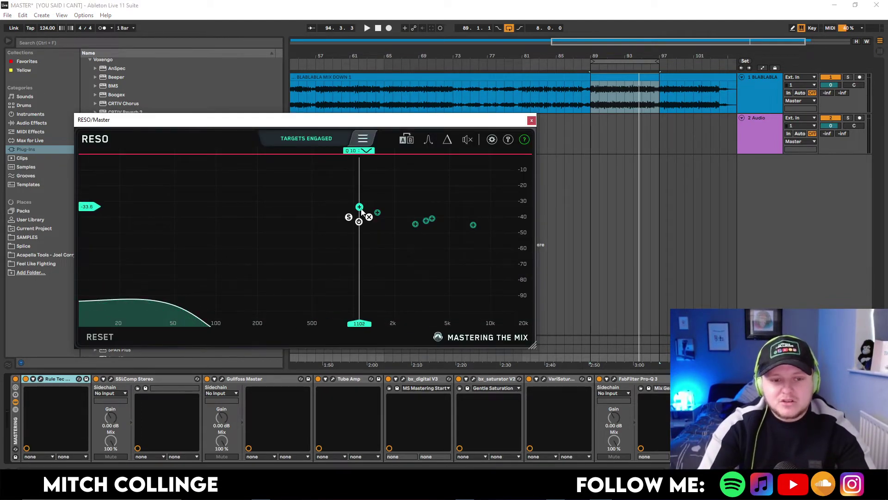
pyautogui.press('space')
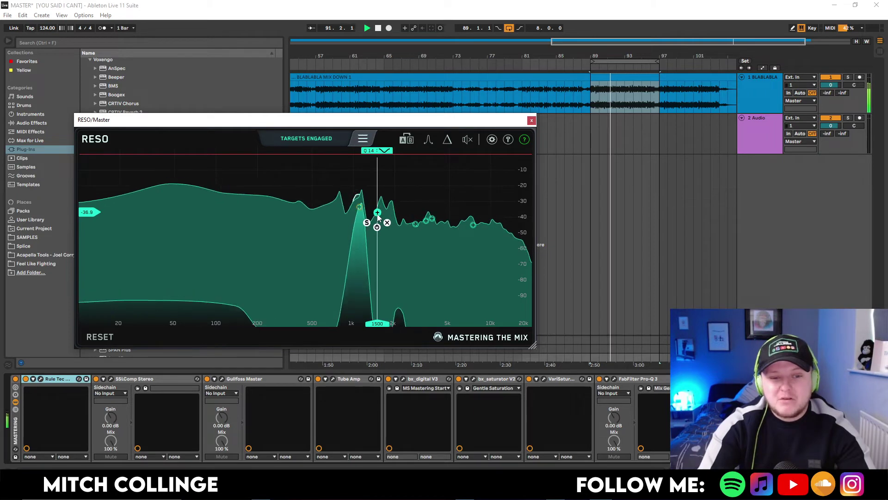
pyautogui.click(367, 223)
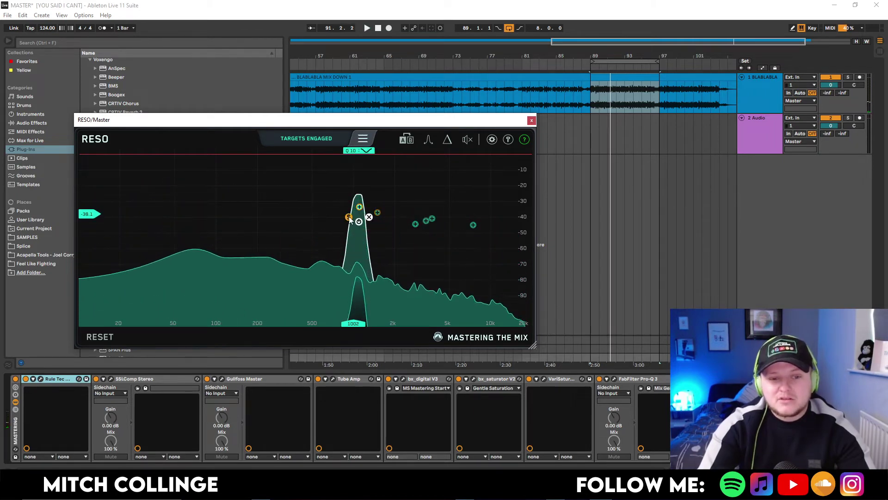
pyautogui.click(367, 223)
pyautogui.click(377, 227)
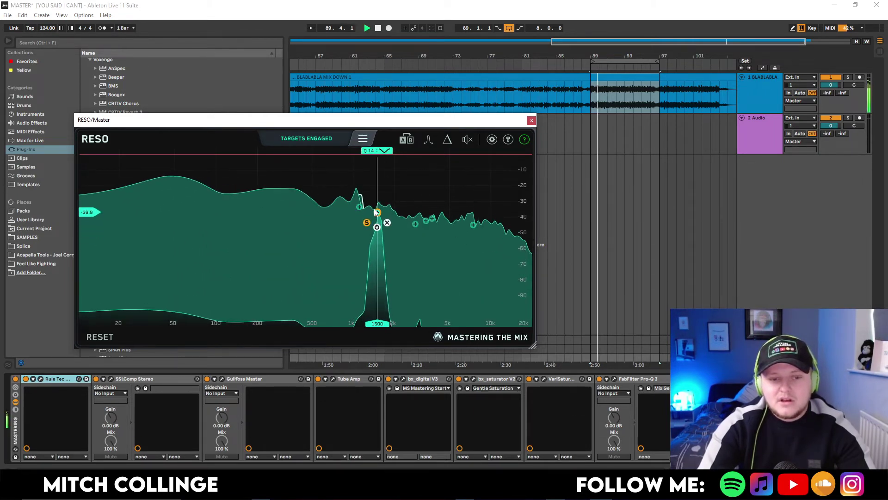
pyautogui.click(405, 234)
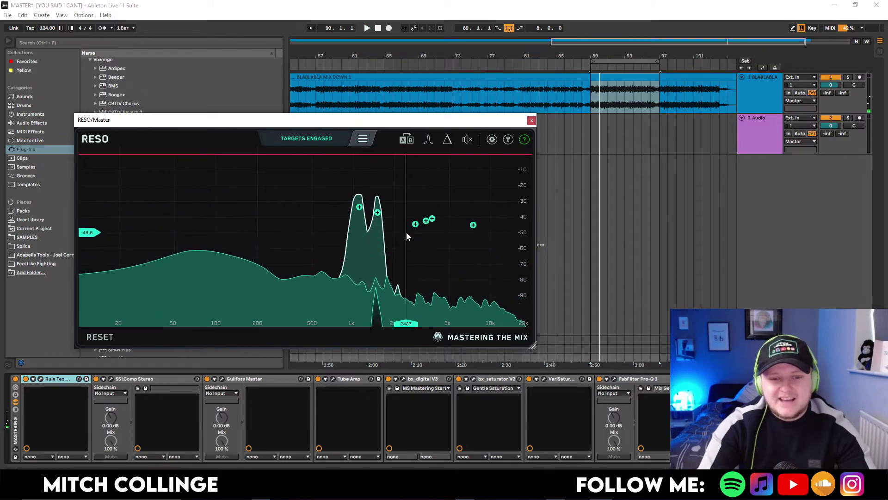
# Solo RESO's remaining upper-frequency targets in turn during playback, then unsolo them, close the window and stop playback.
pyautogui.press('space')
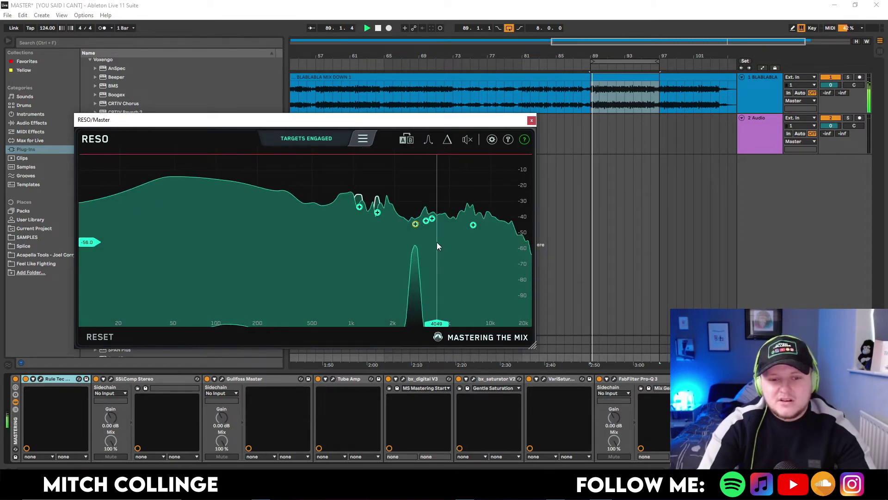
pyautogui.click(405, 234)
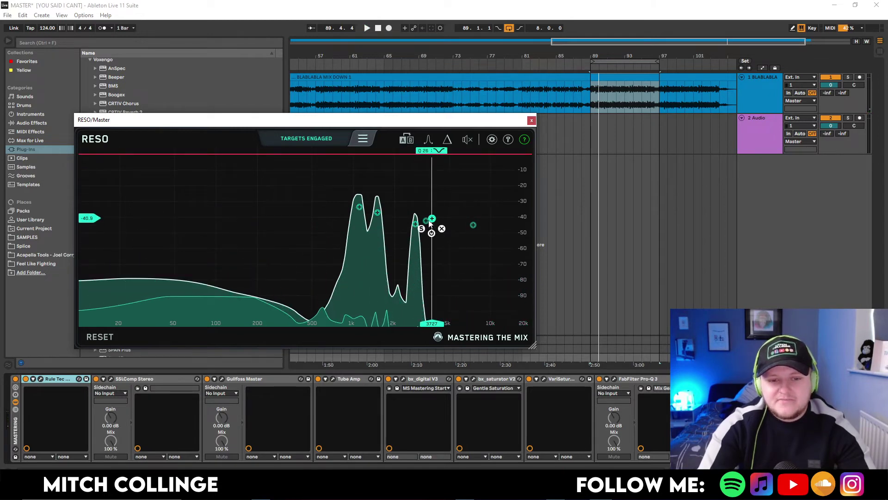
pyautogui.click(463, 235)
pyautogui.press('space')
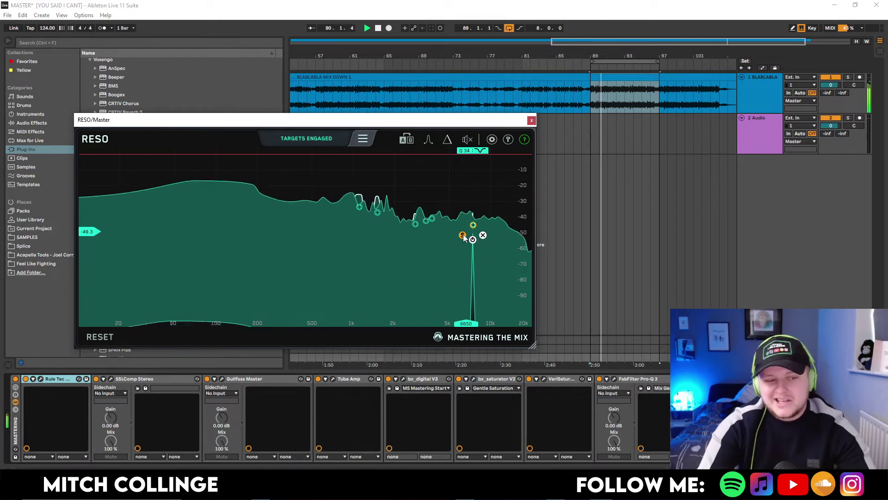
pyautogui.click(463, 235)
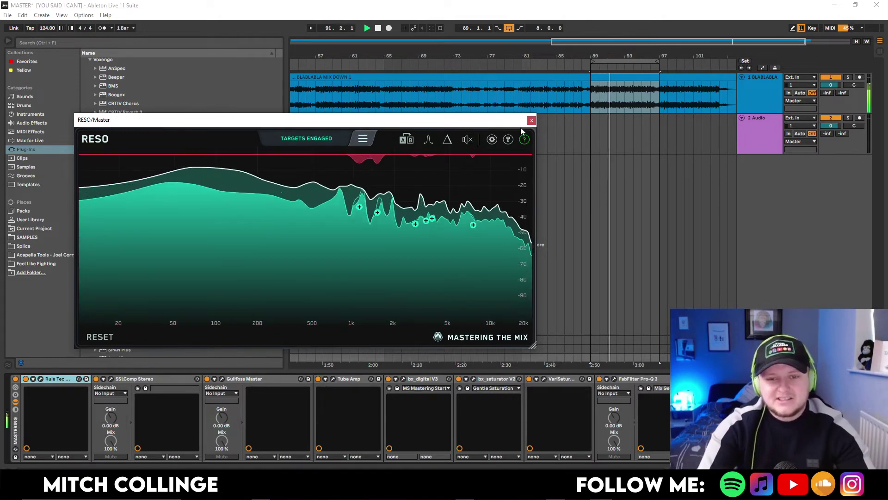
pyautogui.click(532, 120)
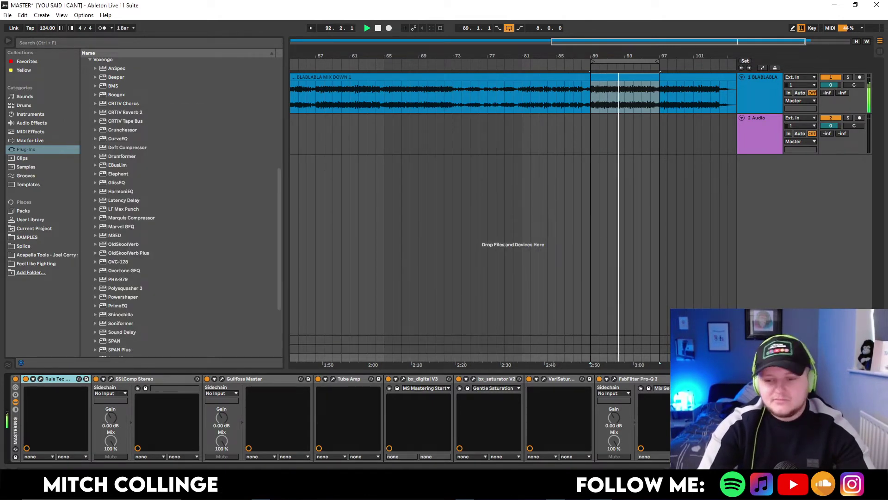
pyautogui.press('space')
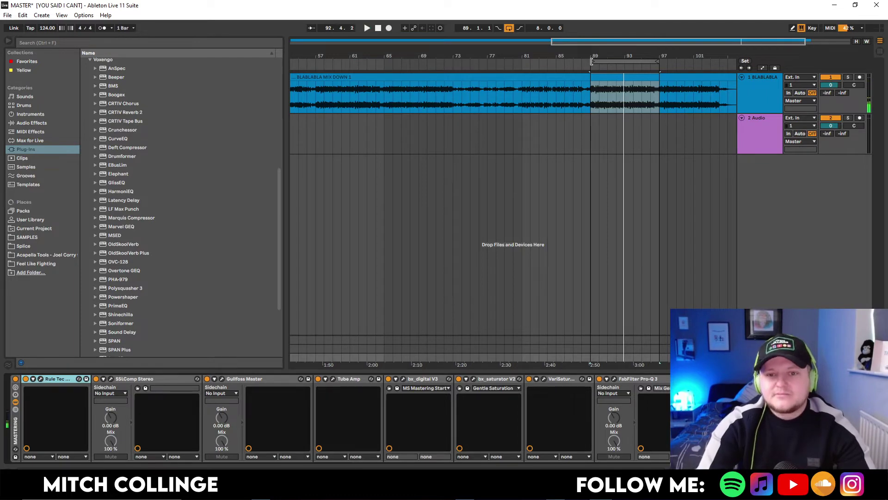
# Extend the start of the loop region back to bar 69 and play the mixdown clip from bar 73.
pyautogui.moveTo(592, 61); pyautogui.dragTo(419, 62)
pyautogui.click(456, 100)
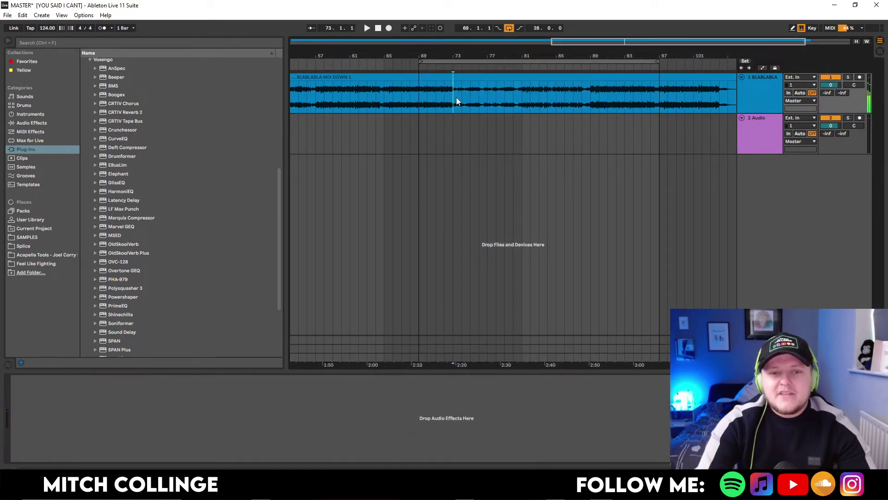
pyautogui.press('space')
# Show the Weiss MM-1 on the master chain and audition the breakdown from bar 73 through it, then close its window.
pyautogui.click(759, 346)
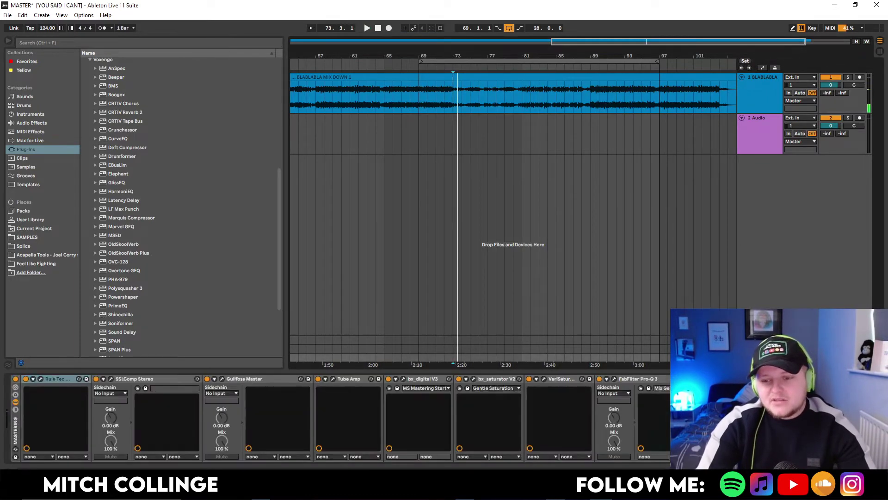
pyautogui.hscroll(10, 338, 419)
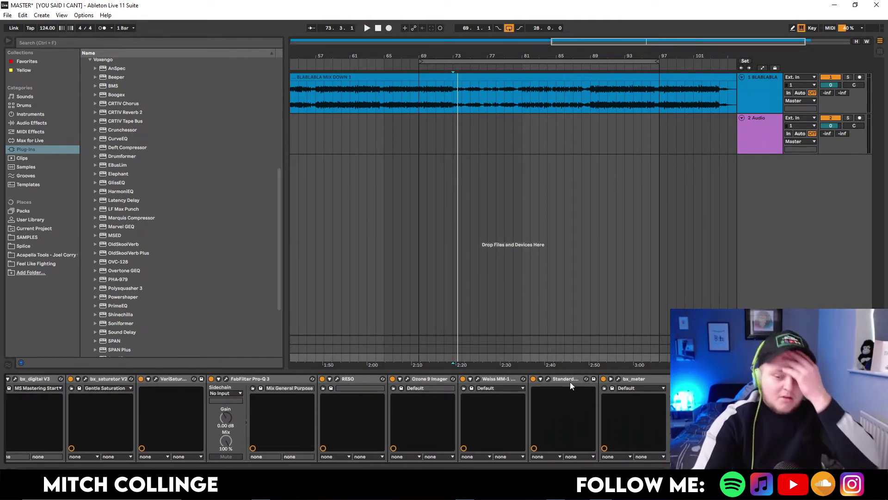
pyautogui.click(478, 378)
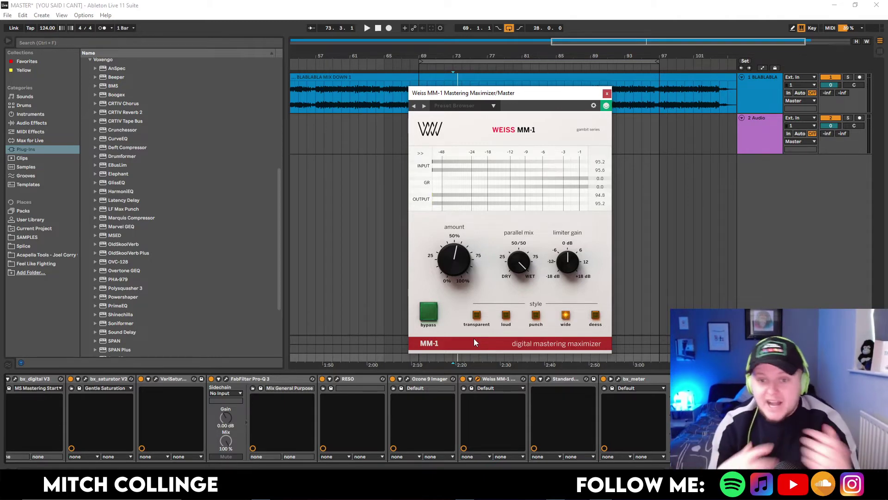
pyautogui.press('space')
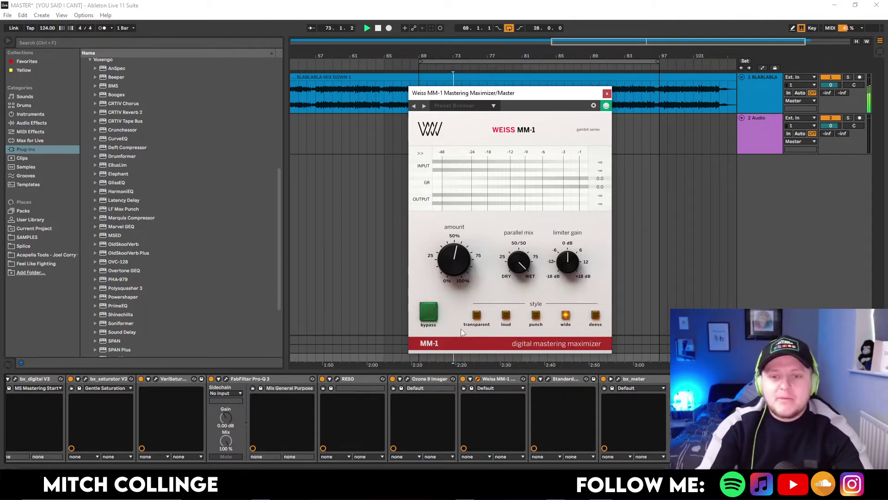
pyautogui.press('space')
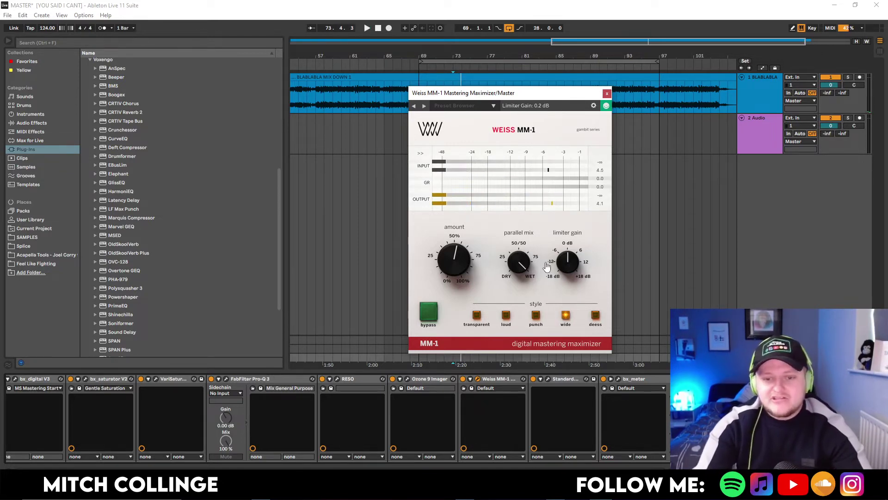
pyautogui.press('space')
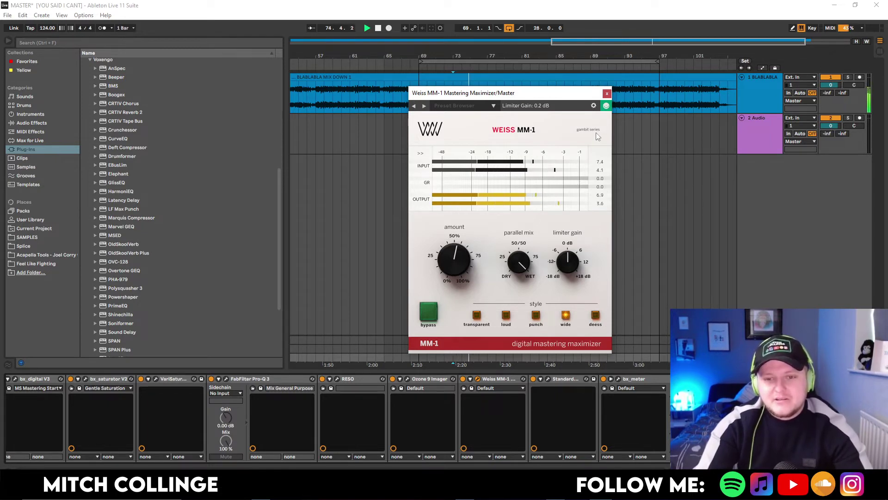
pyautogui.click(606, 95)
# Move the playback position to bar 88 and audition the transition into the next section, then stop playback.
pyautogui.press('space')
pyautogui.click(581, 95)
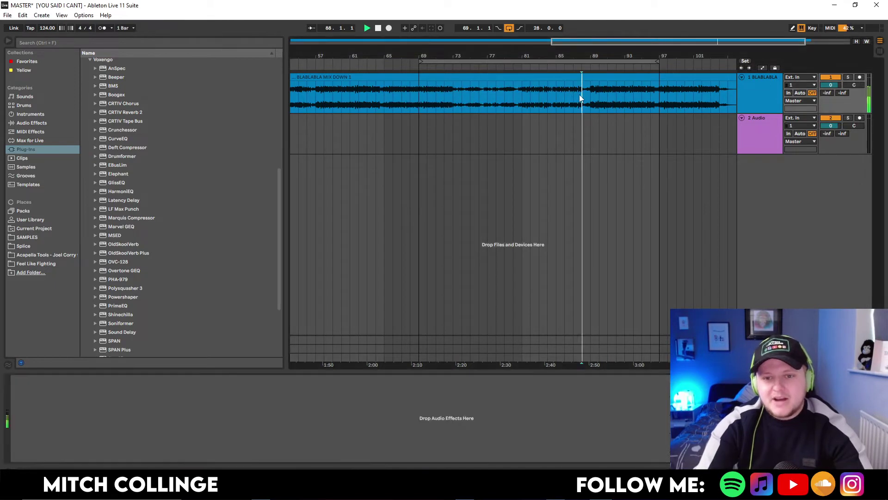
pyautogui.press('space')
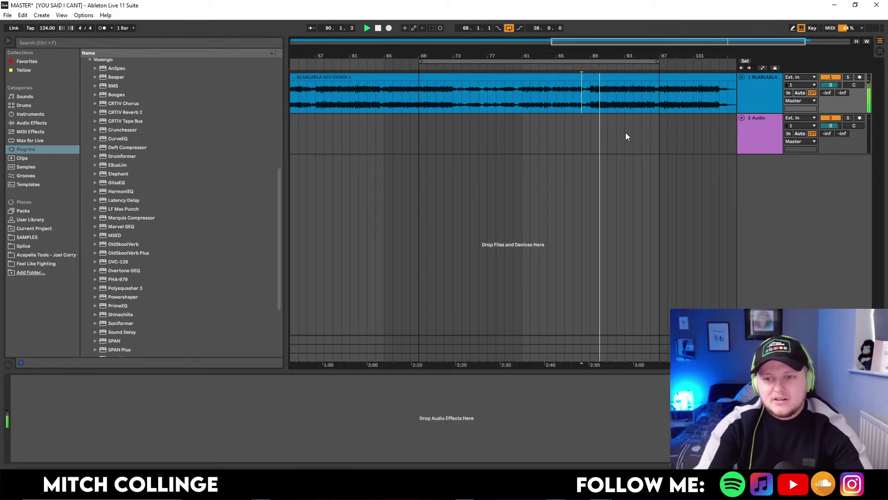
pyautogui.press('space')
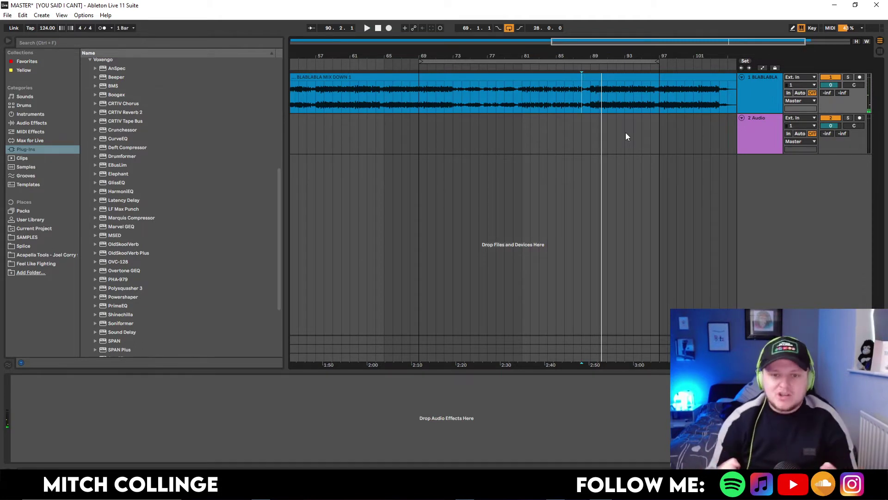
# Reopen the Weiss MM-1 to review its parallel mix, limiter gain and factory preset list, closing its window after viewing.
pyautogui.click(606, 347)
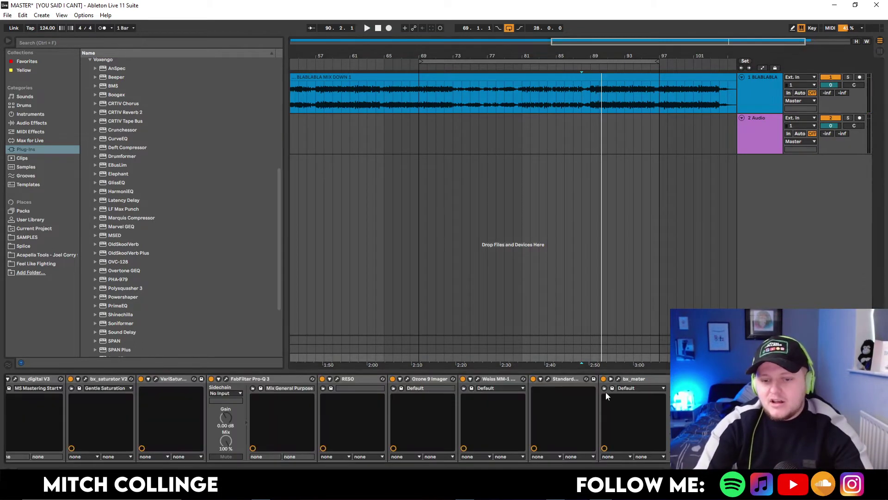
pyautogui.click(479, 379)
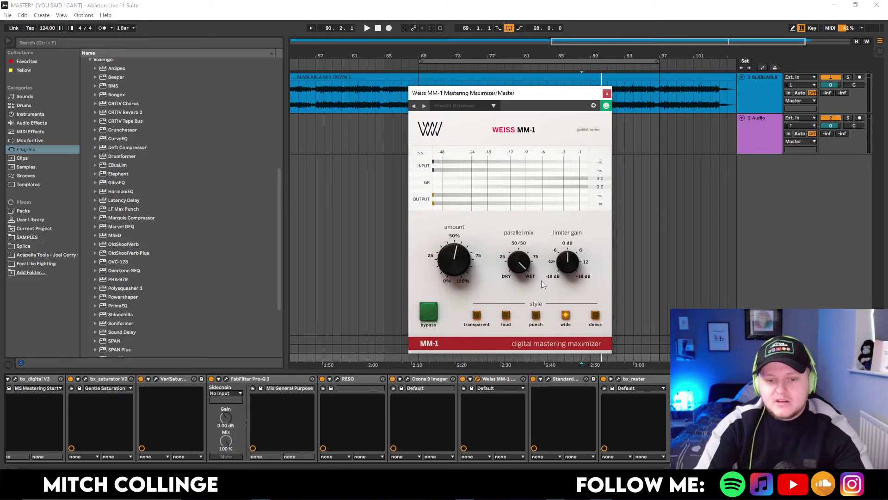
pyautogui.click(525, 264)
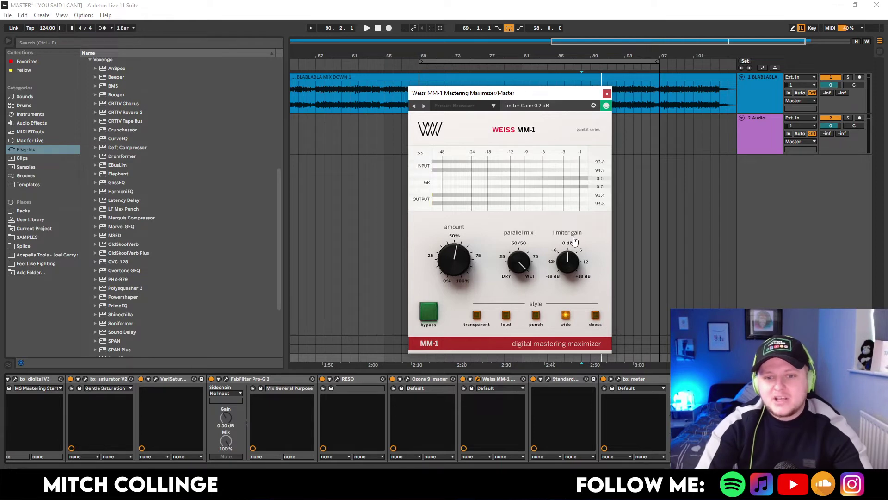
pyautogui.click(607, 94)
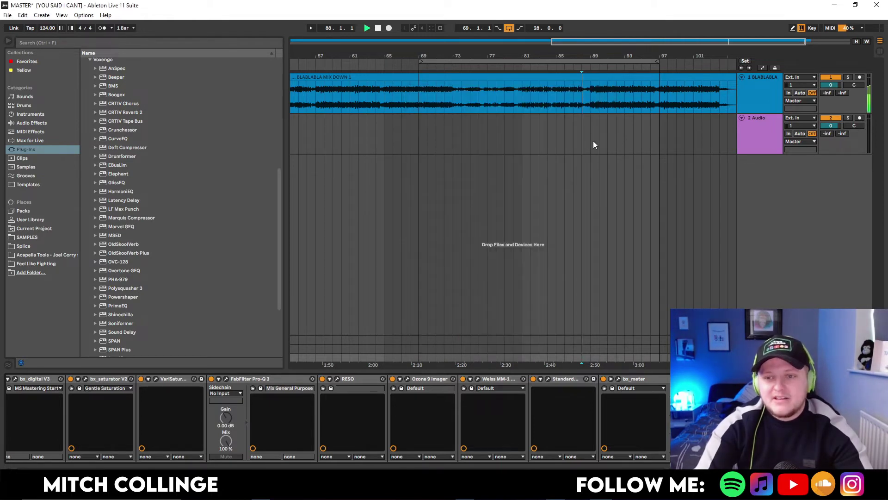
pyautogui.click(478, 379)
pyautogui.click(492, 107)
pyautogui.moveTo(484, 121)
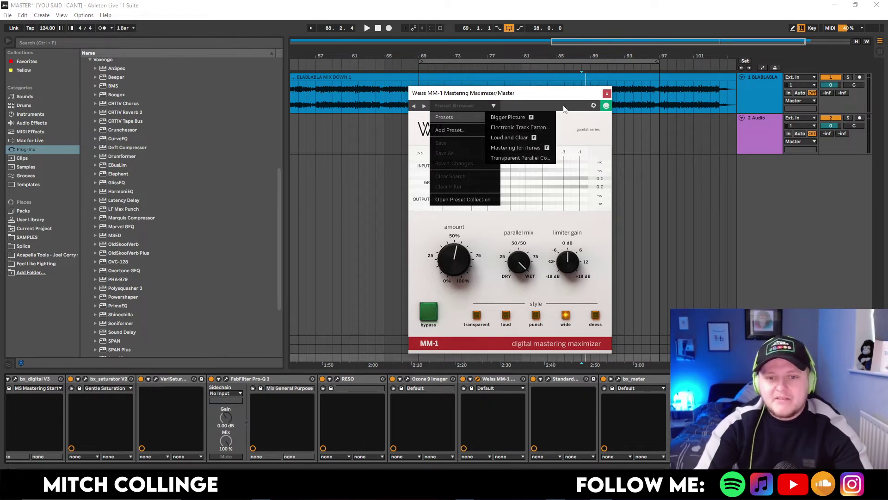
pyautogui.click(606, 94)
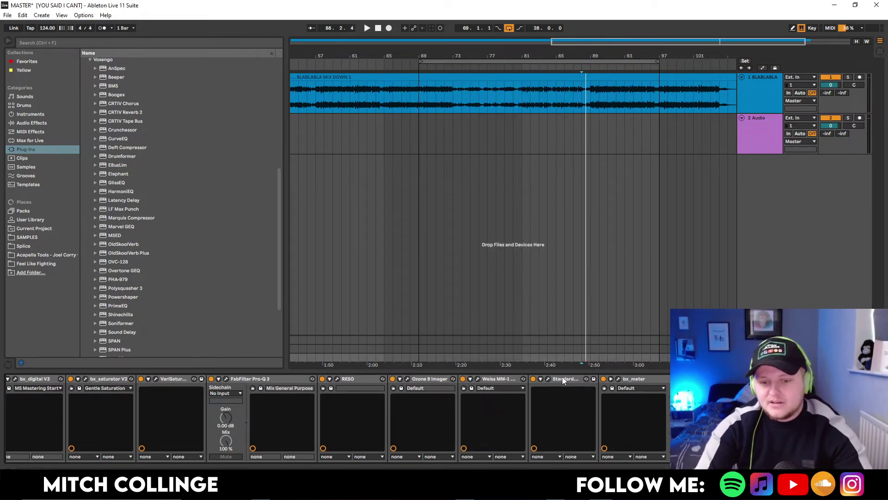
# Review the StandardCLIP settings, close its window and play the track from bar 88 to check loudness in RTW Loudness Tools.
pyautogui.click(548, 378)
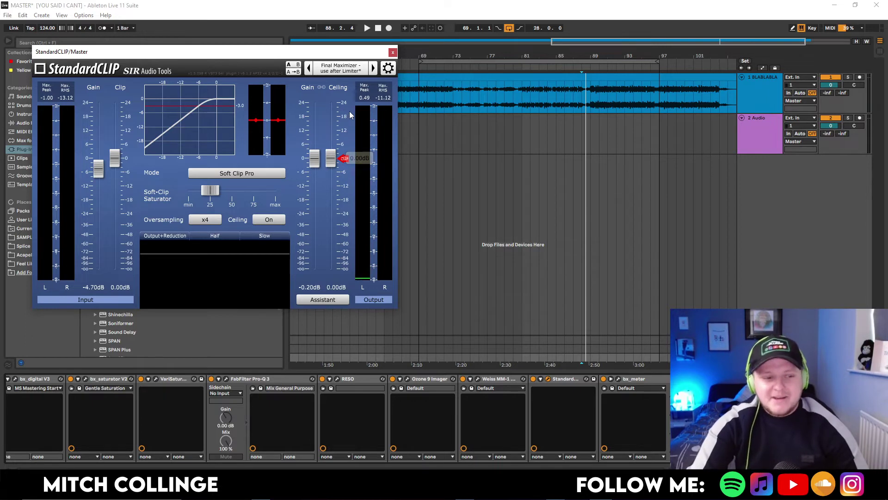
pyautogui.click(393, 53)
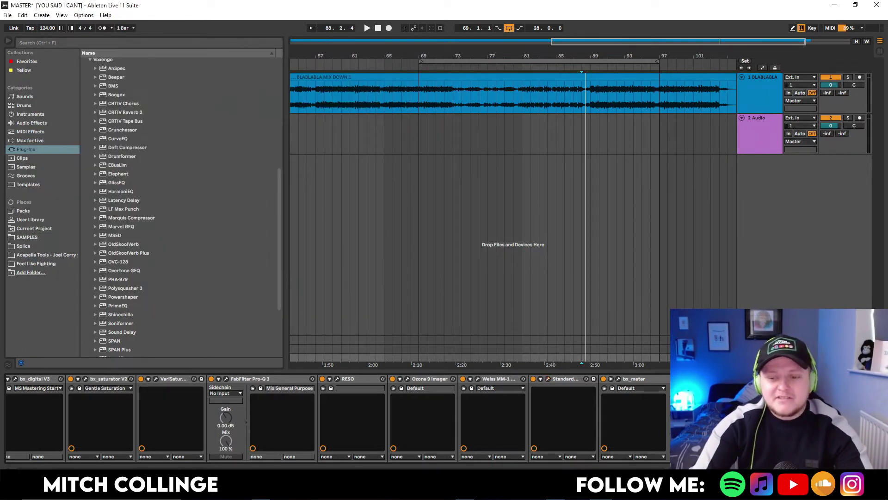
pyautogui.moveTo(463, 92); pyautogui.dragTo(434, 92)
pyautogui.press('space')
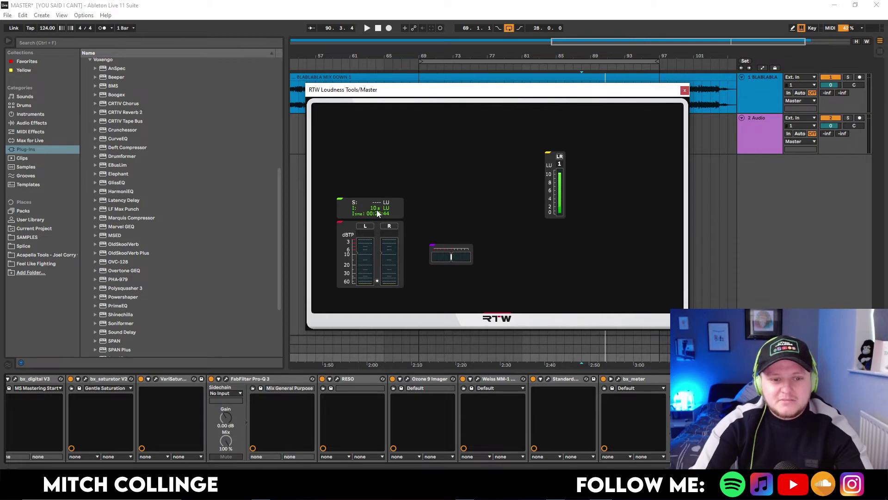
pyautogui.press('space')
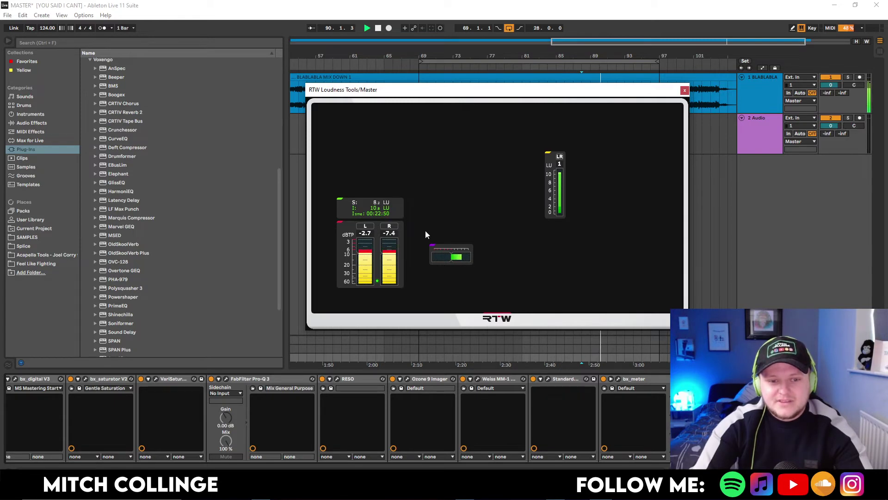
pyautogui.press('space')
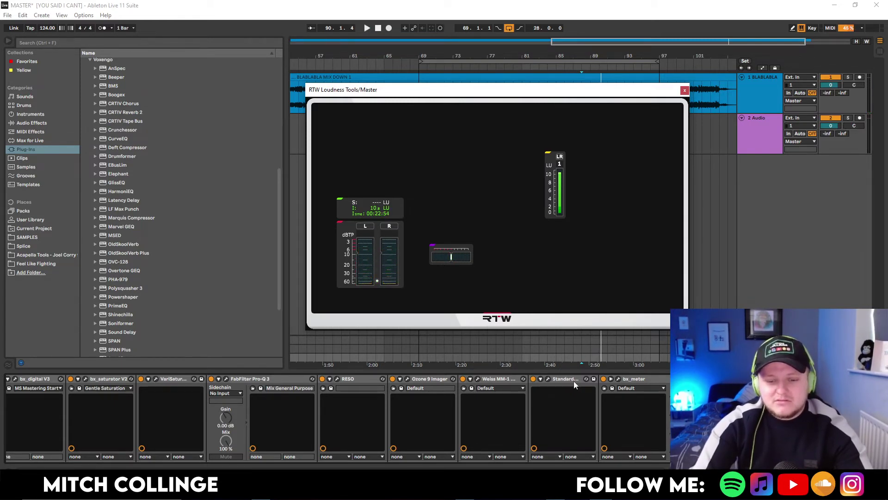
# Reopen StandardCLIP and lower its input gain to -7.30 dB.
pyautogui.click(548, 380)
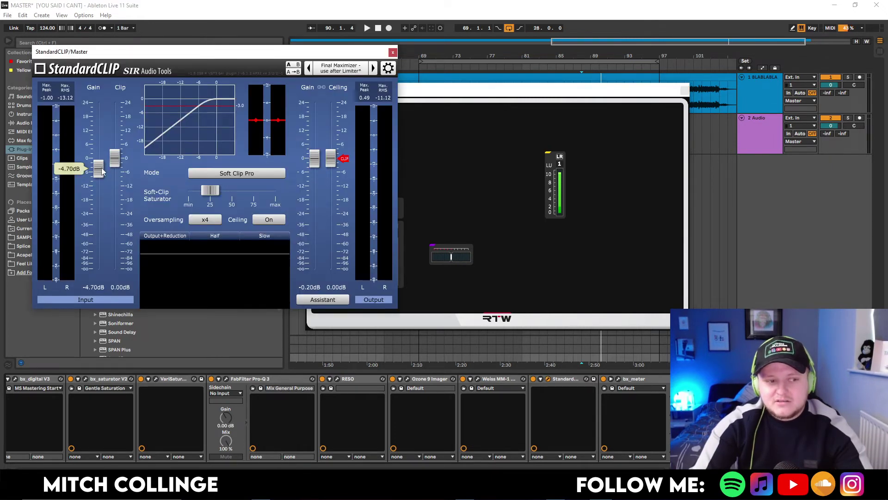
pyautogui.moveTo(102, 168); pyautogui.dragTo(101, 173)
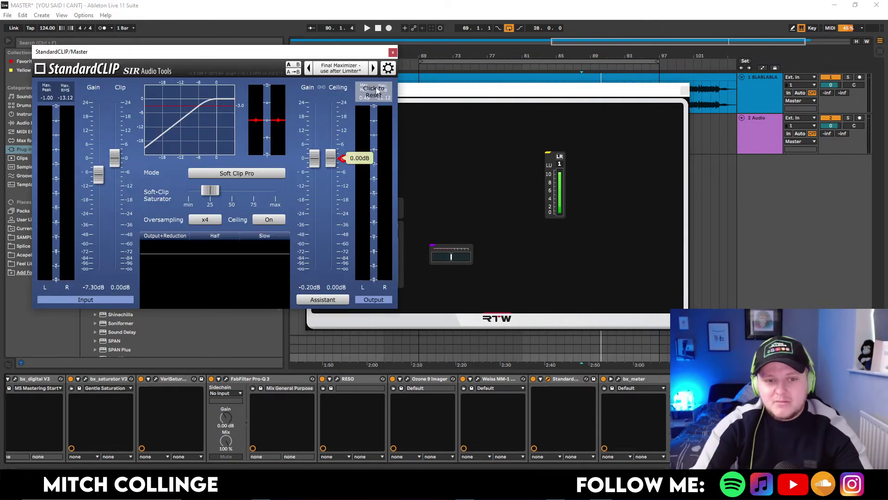
# Move the RTW Loudness Tools window beside StandardCLIP, play the track, and lower StandardCLIP's input gain to -8.30 dB.
pyautogui.moveTo(434, 96); pyautogui.dragTo(512, 96)
pyautogui.press('space')
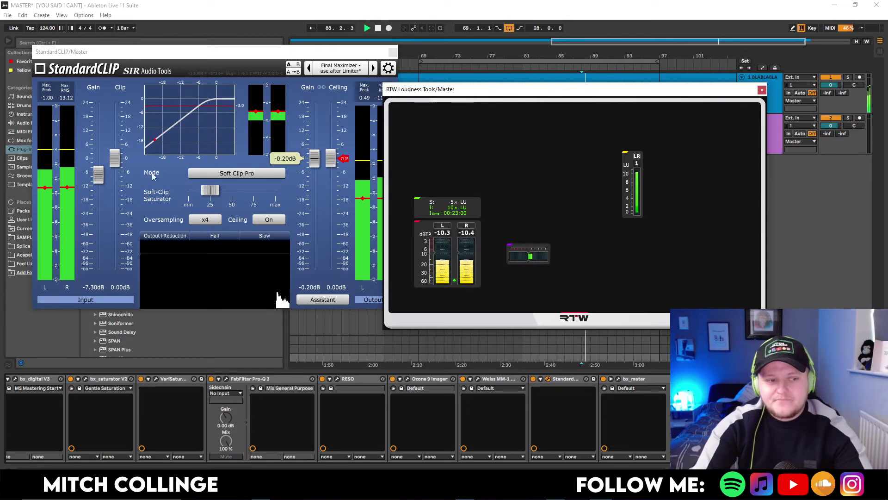
pyautogui.moveTo(99, 176); pyautogui.dragTo(99, 181)
pyautogui.click(454, 210)
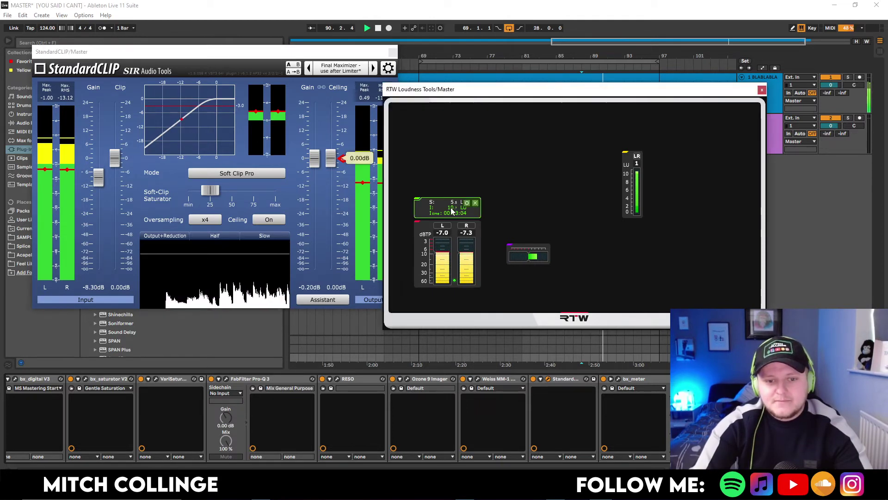
# Review the Loudness Numeric settings in RTW Loudness Tools, then close the meter and StandardCLIP windows.
pyautogui.click(466, 203)
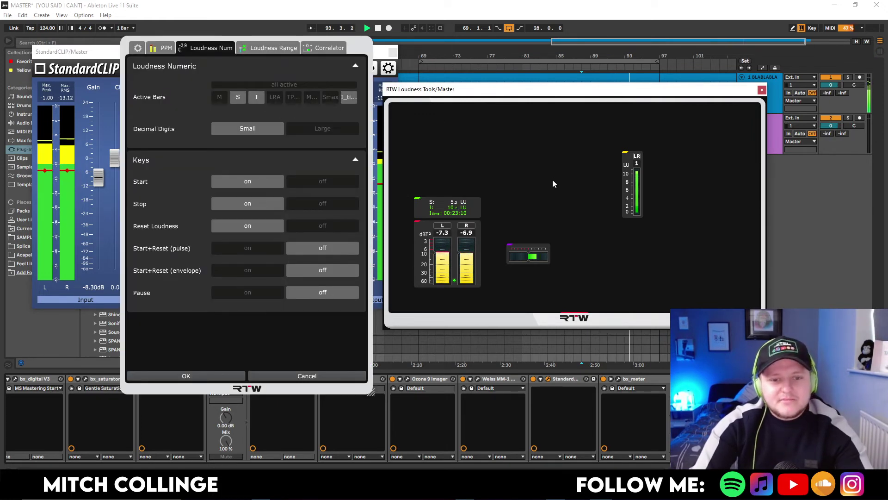
pyautogui.click(762, 89)
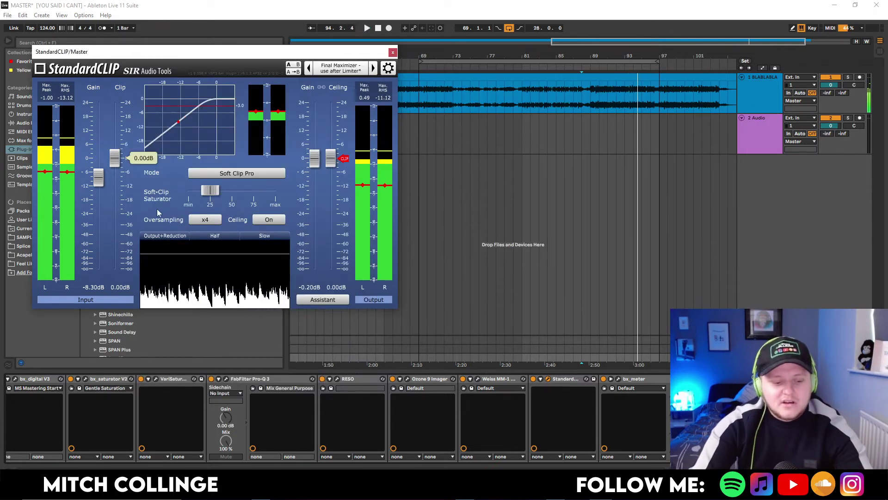
pyautogui.hotkey('alt', 'Tab')
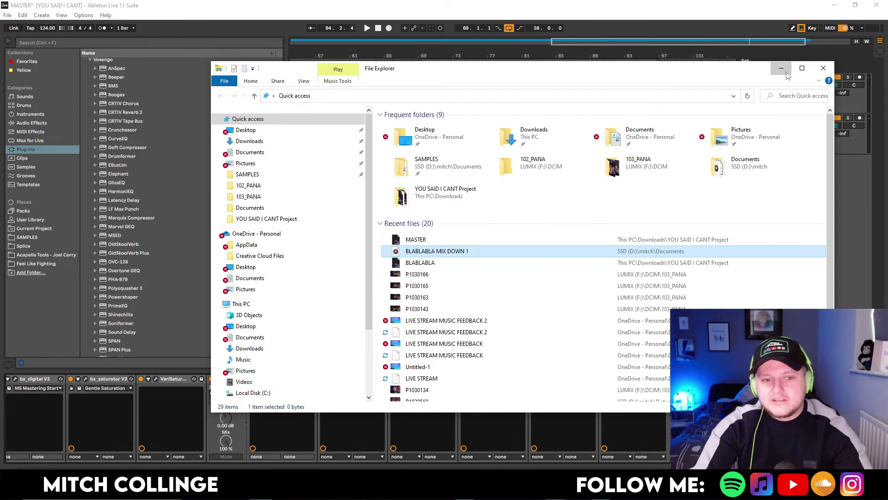
pyautogui.hotkey('alt', 'Tab')
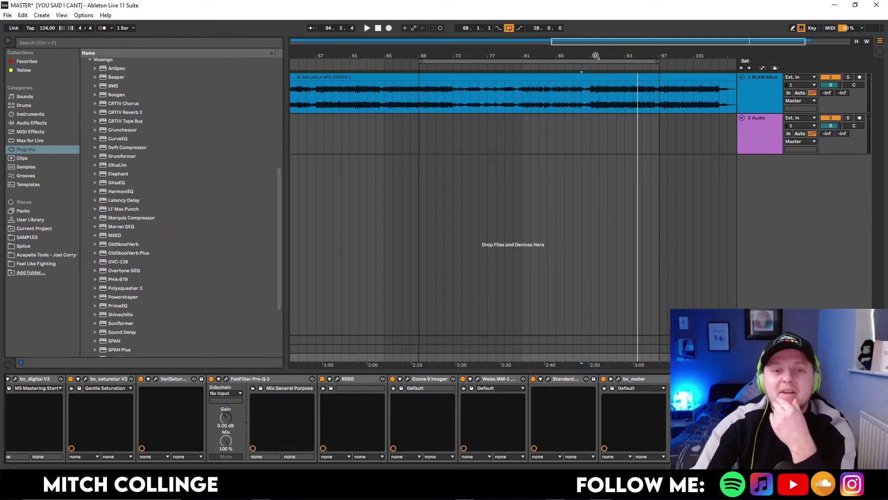
# Select the BLABLABLA MIX DOWN 1 clip and extend the loop range to cover the whole track, 106 bars from bar 1.
pyautogui.moveTo(596, 55); pyautogui.dragTo(600, 43)
pyautogui.doubleClick(455, 78)
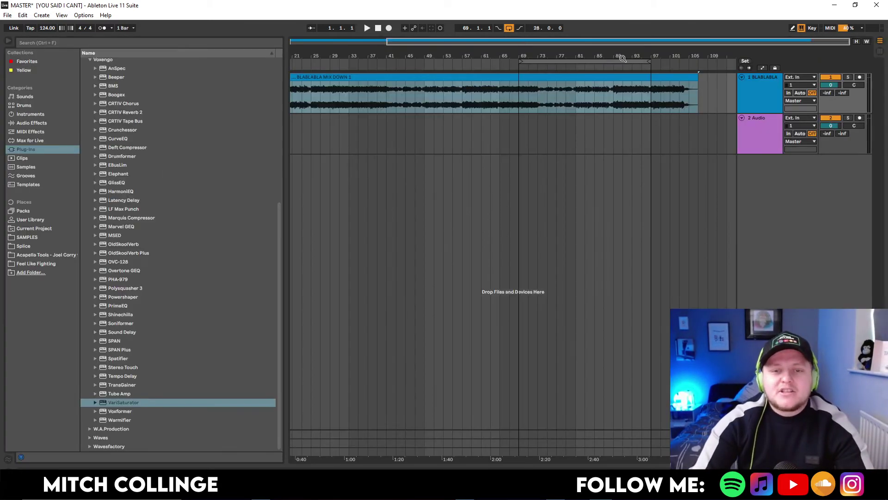
pyautogui.moveTo(576, 40); pyautogui.dragTo(505, 73)
pyautogui.moveTo(556, 62); pyautogui.dragTo(292, 62)
pyautogui.moveTo(663, 62); pyautogui.dragTo(702, 63)
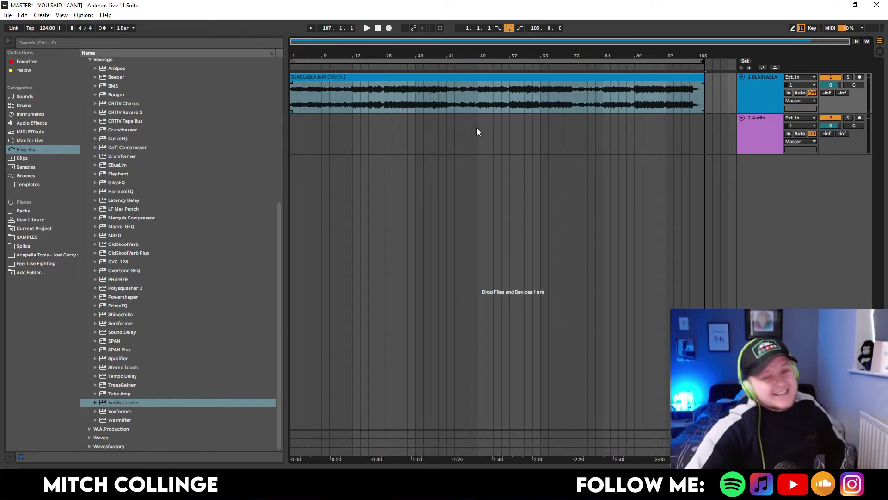
# Open the audio export settings, choose 24-bit depth, try POW-r 3 dither, return it to Triangular, and cancel the export.
pyautogui.click(7, 15)
pyautogui.click(37, 161)
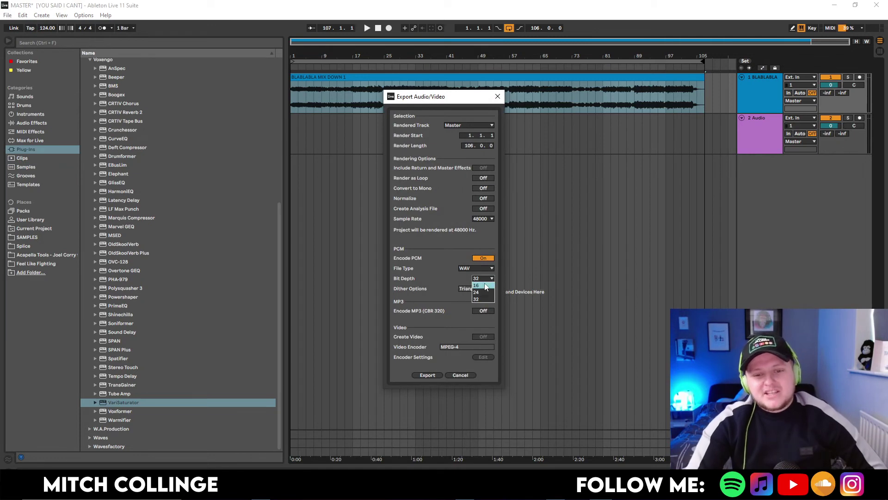
pyautogui.click(485, 292)
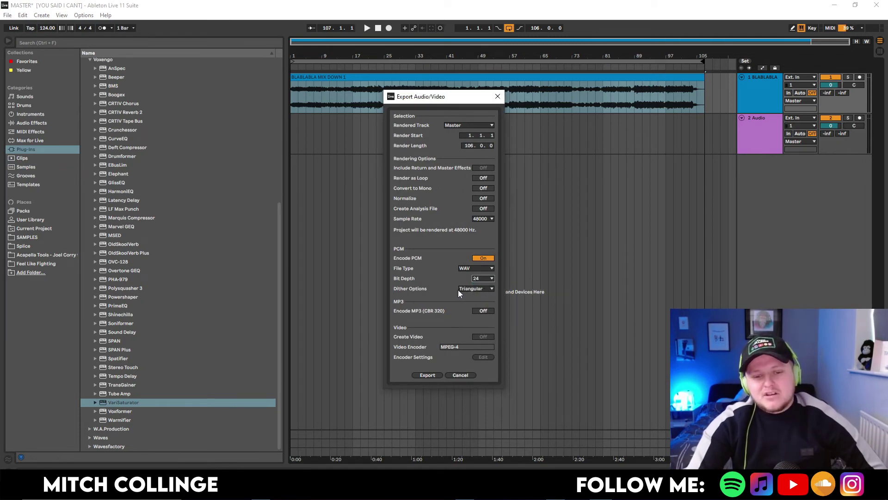
pyautogui.click(491, 289)
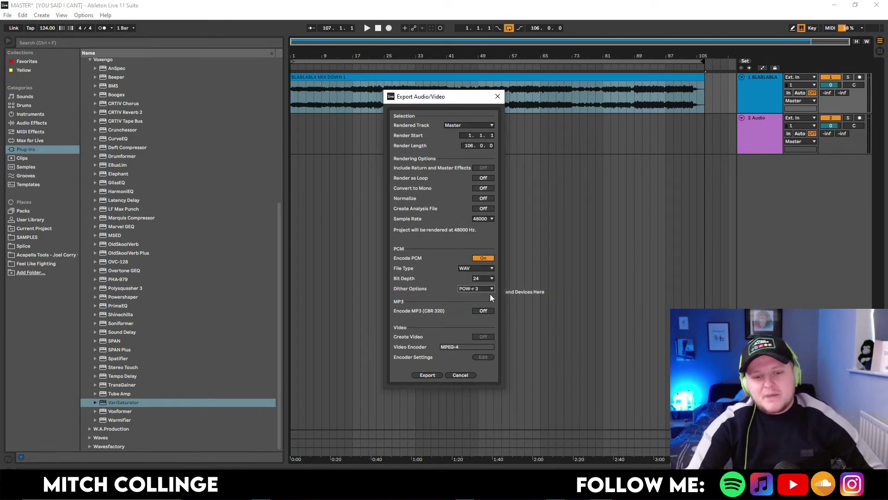
pyautogui.click(477, 289)
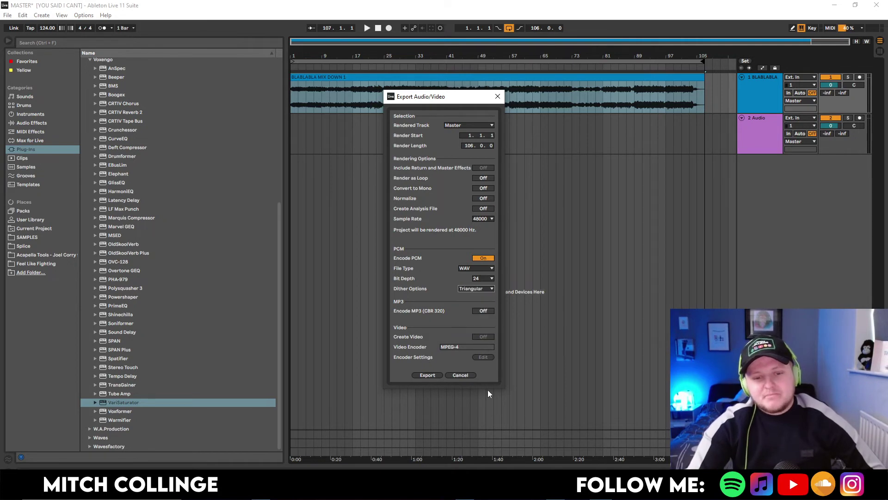
pyautogui.click(462, 375)
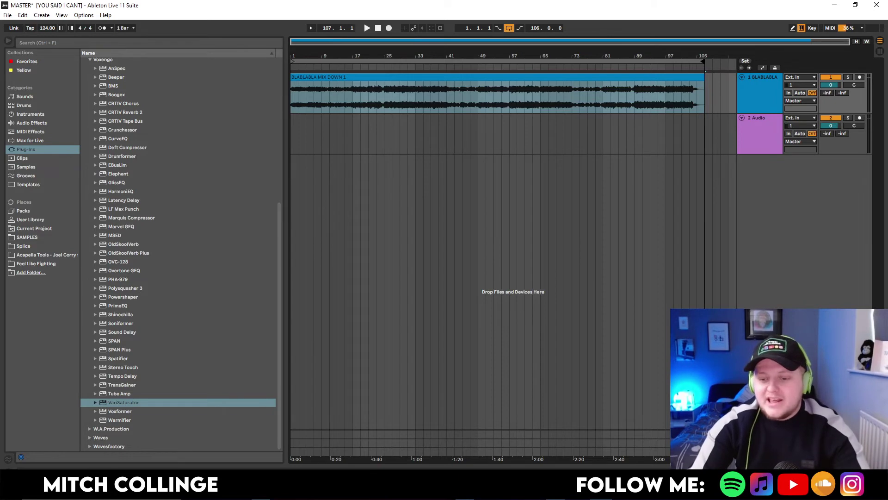
# Bypass the MASTERING rack, audition the unprocessed track around bar 88, and switch the rack back on.
pyautogui.hotkey('ctrl', 'alt', 'l')
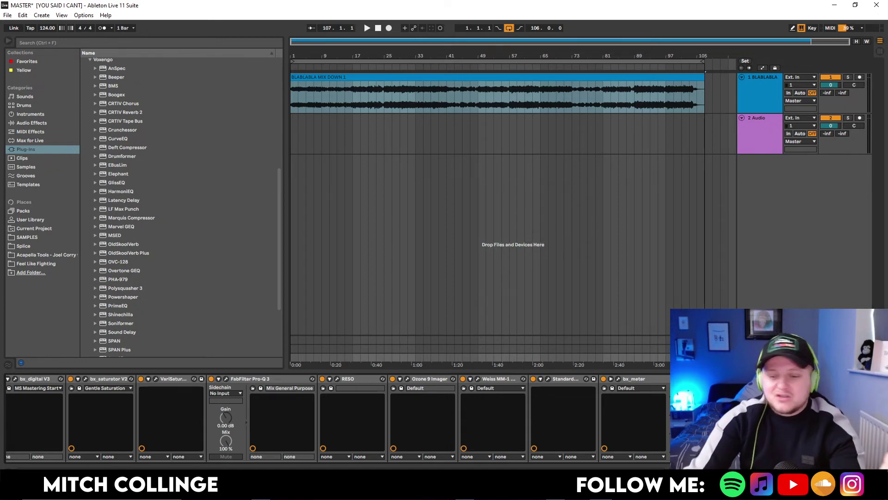
pyautogui.hscroll(-5, 333, 417)
pyautogui.click(16, 379)
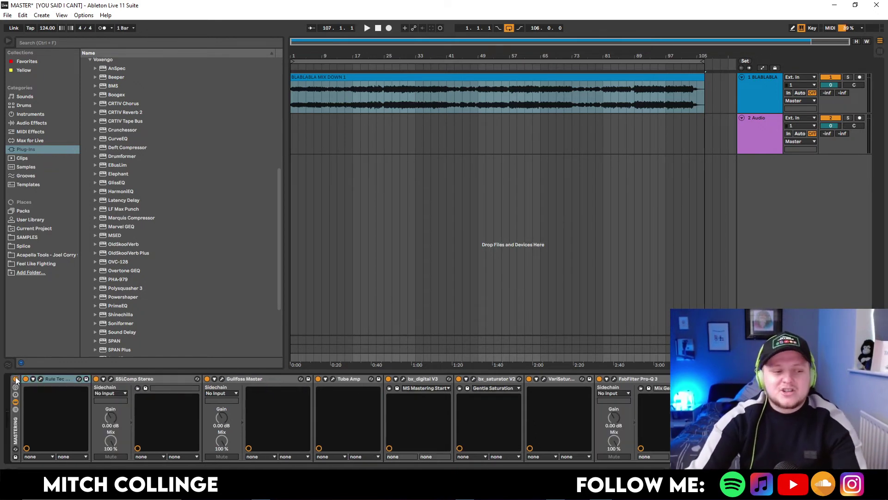
pyautogui.press('space')
pyautogui.click(541, 100)
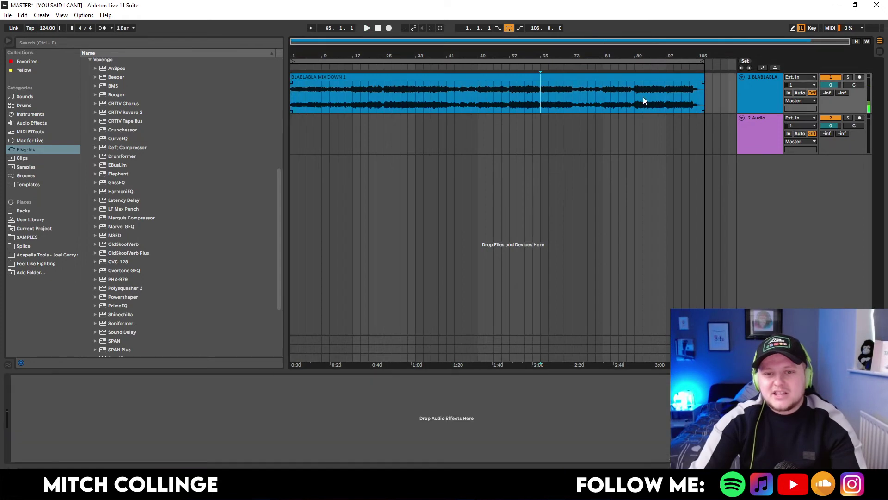
pyautogui.click(416, 344)
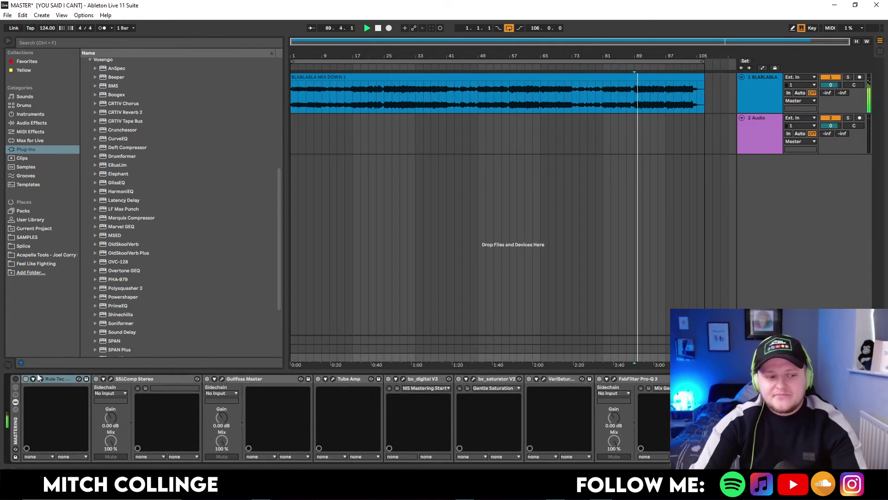
pyautogui.click(15, 379)
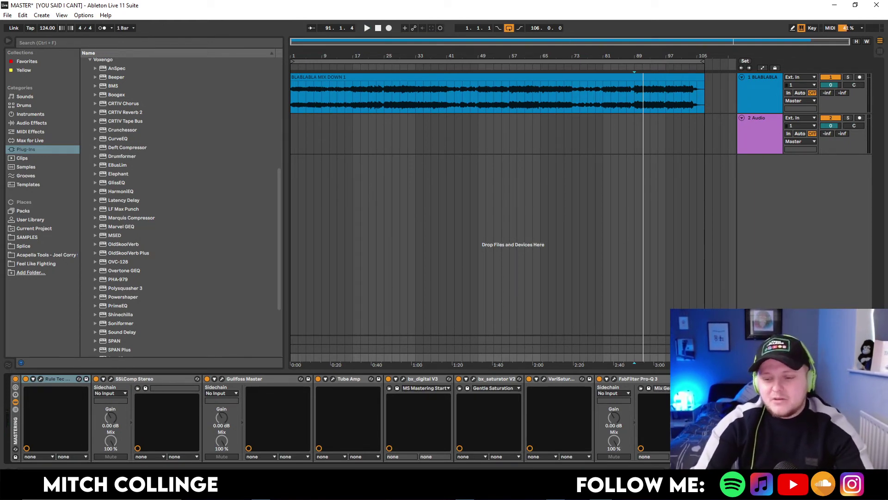
# Add the Mono preset of Utility after bx_meter on the master chain and audition the track in mono.
pyautogui.hscroll(5, 324, 416)
pyautogui.click(33, 123)
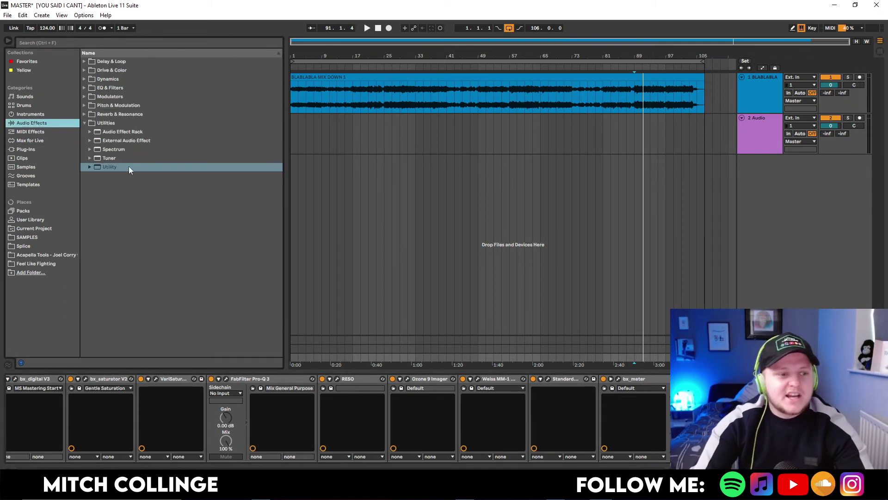
pyautogui.click(90, 167)
pyautogui.click(121, 212)
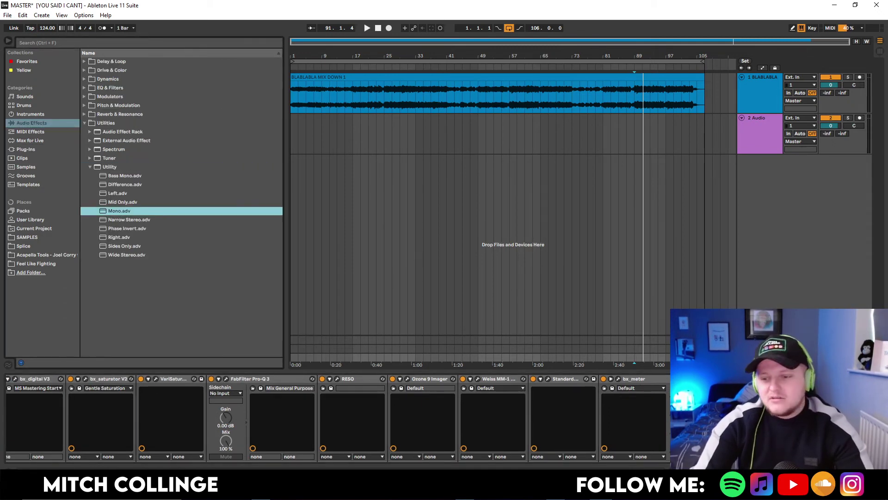
pyautogui.doubleClick(121, 211)
pyautogui.press('space')
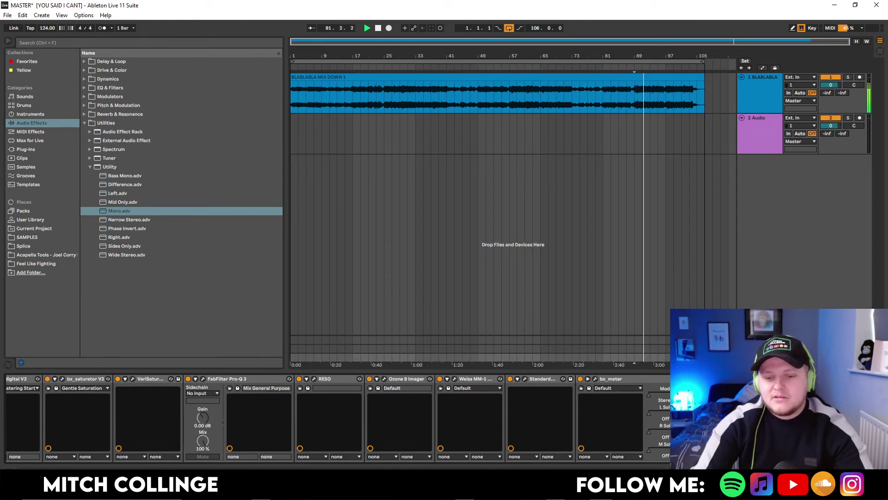
# In Ozone 9 Imager, widen Band 2 to 6.3 and Band 3 to 17.7 during playback, close it, and audition the result.
pyautogui.click(384, 378)
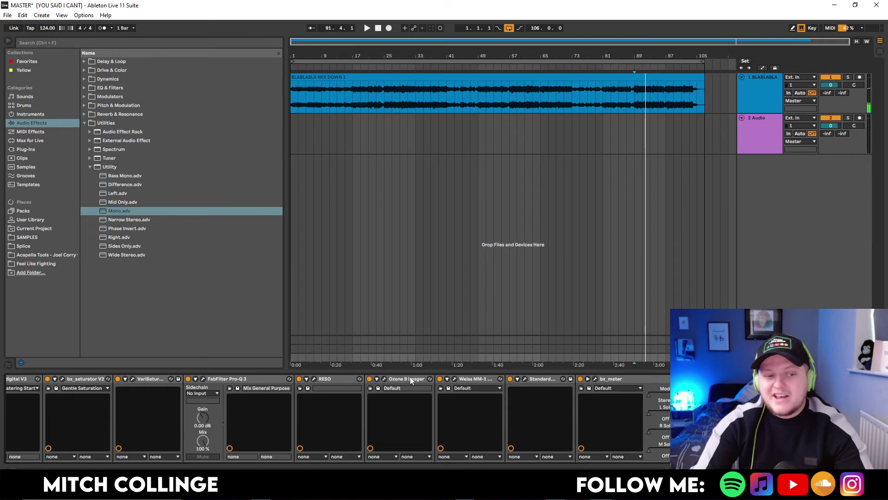
pyautogui.press('space')
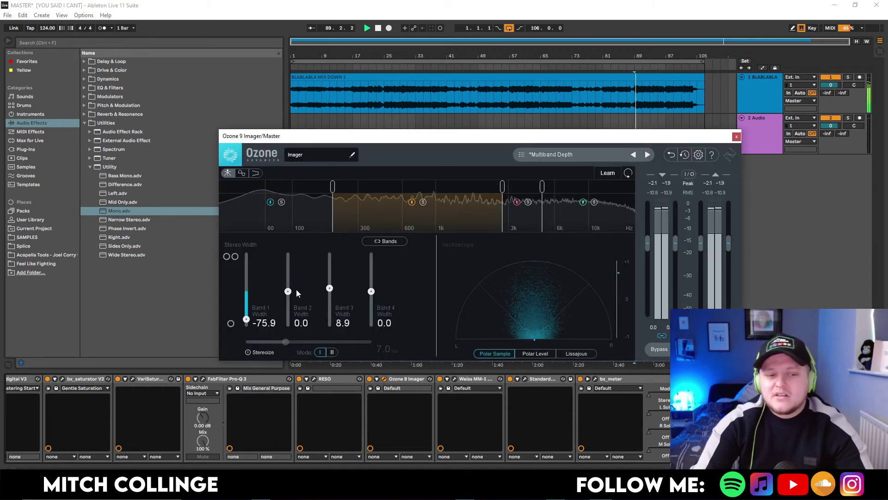
pyautogui.moveTo(288, 290)
pyautogui.mouseDown()
pyautogui.moveTo(329, 290)
pyautogui.moveTo(333, 278)
pyautogui.moveTo(334, 287)
pyautogui.moveTo(291, 291)
pyautogui.mouseUp()
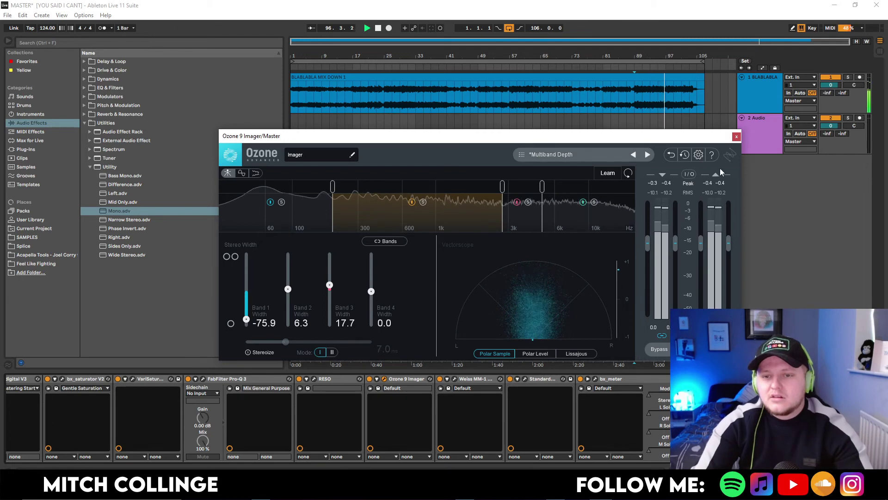
pyautogui.click(737, 136)
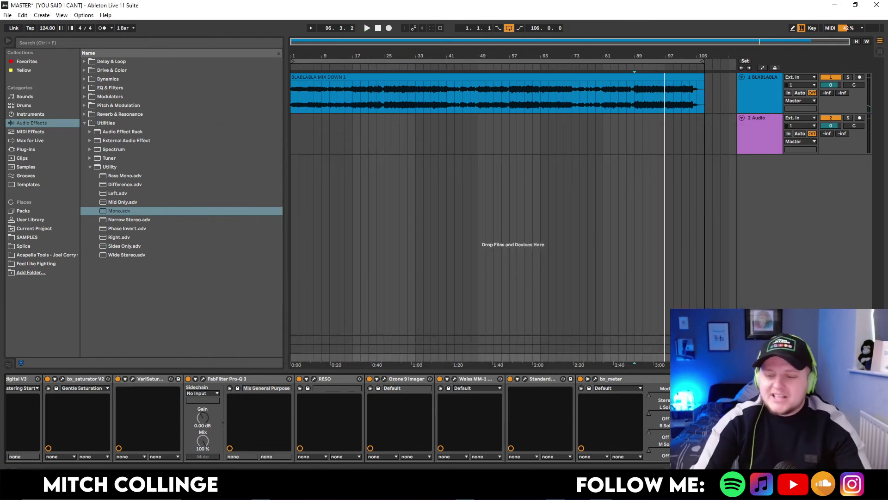
pyautogui.press('space')
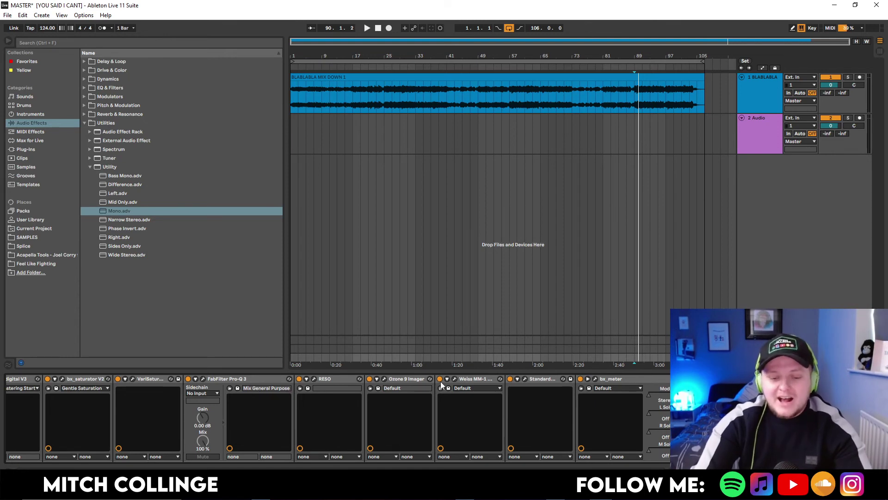
# Review the settings of Rule Tec Heritage Pro, SSLComp Stereo and Gullfoss Master from the start of the mastering chain.
pyautogui.hscroll(-5, 337, 417)
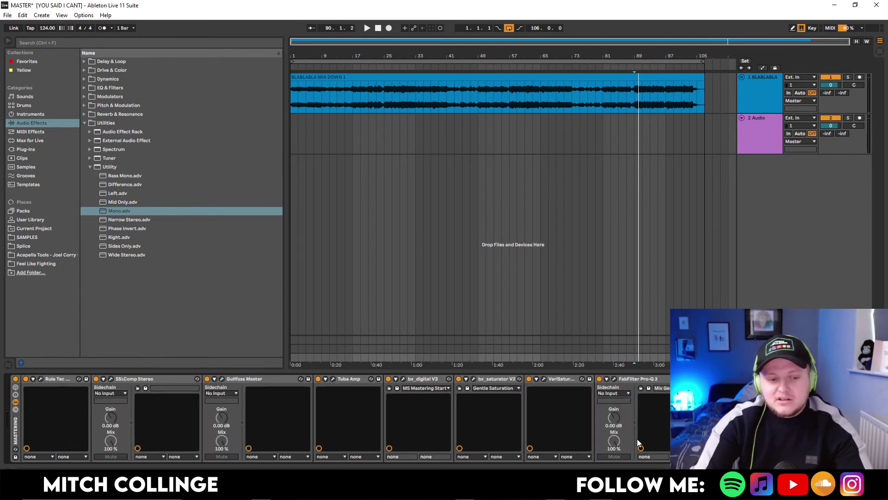
pyautogui.click(40, 379)
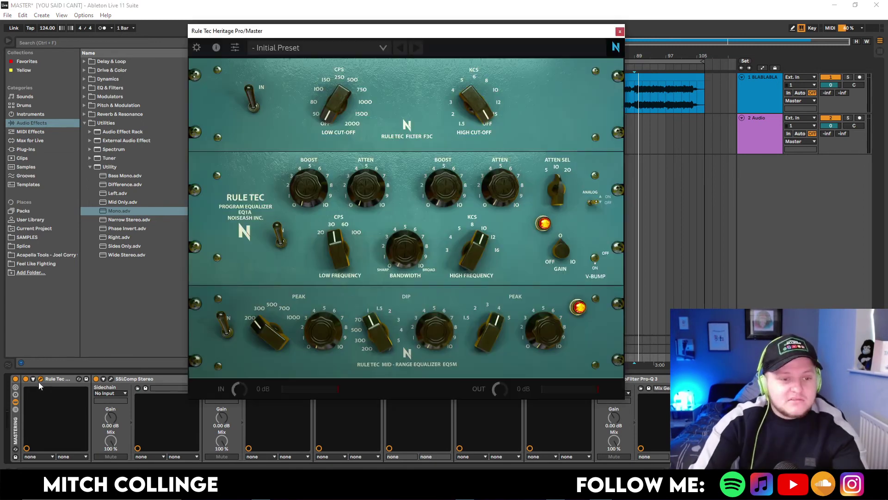
pyautogui.click(619, 32)
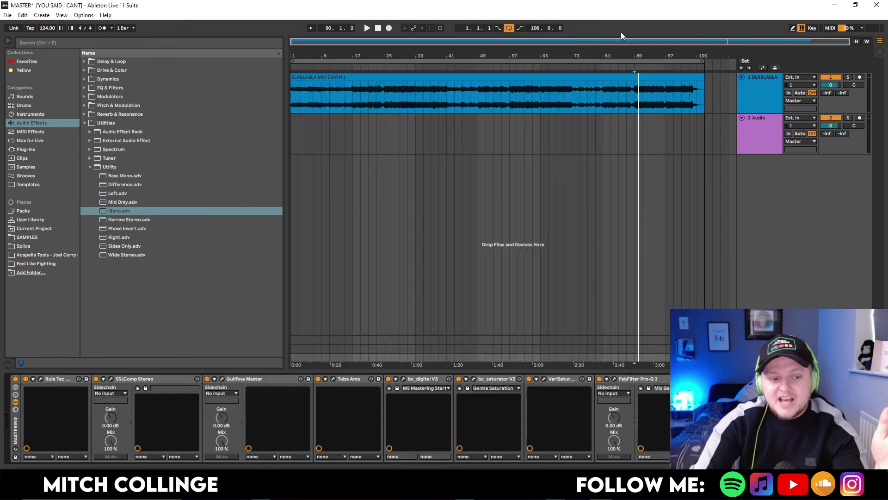
pyautogui.click(111, 379)
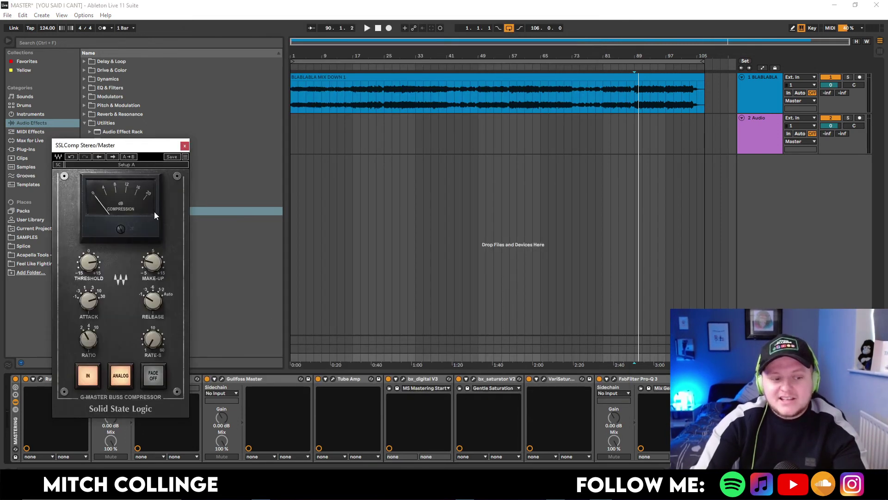
pyautogui.click(222, 379)
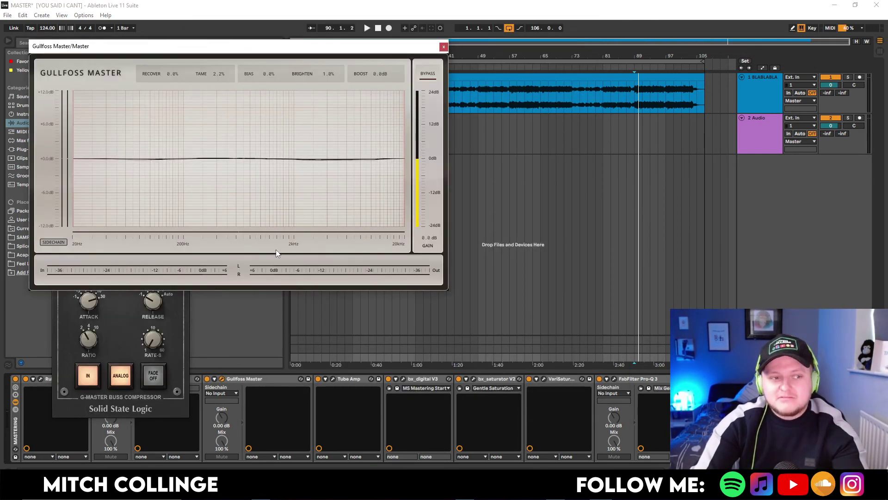
# Review the Tube Amp, bx_digital V3 and bx_saturator V2 settings, closing the two bx plug-in windows after viewing.
pyautogui.click(333, 379)
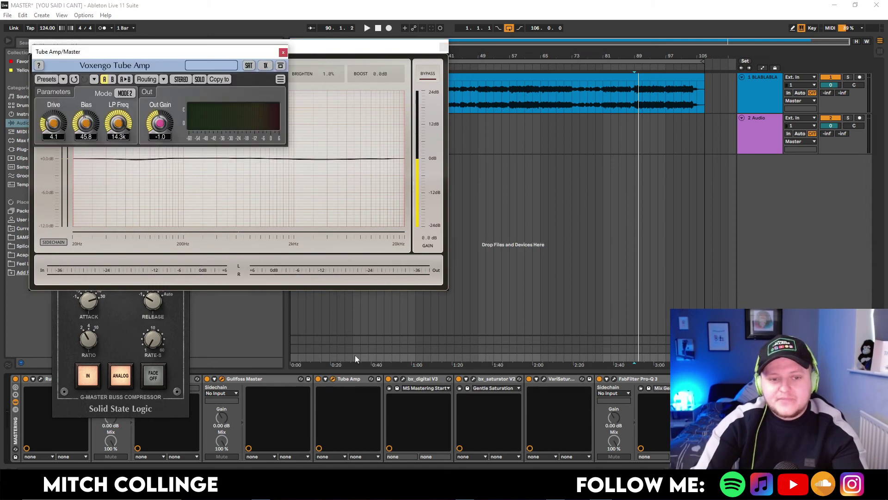
pyautogui.click(403, 379)
pyautogui.click(569, 55)
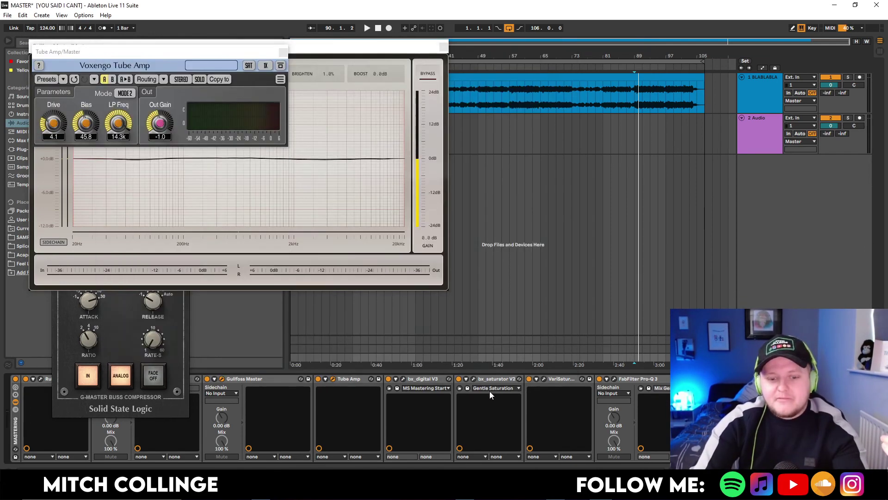
pyautogui.click(473, 378)
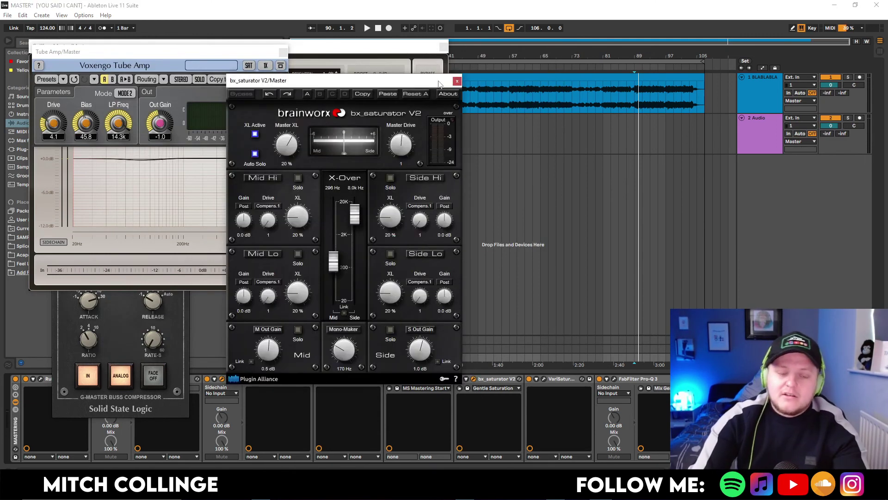
pyautogui.click(473, 378)
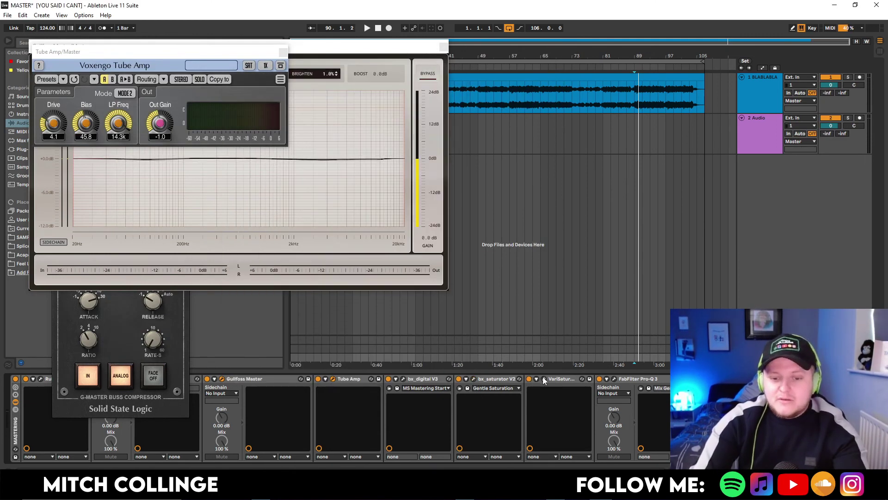
# Review the VariSaturator, FabFilter Pro-Q 3 and RESO settings on the master chain, closing the Pro-Q 3 and RESO windows after viewing.
pyautogui.click(543, 379)
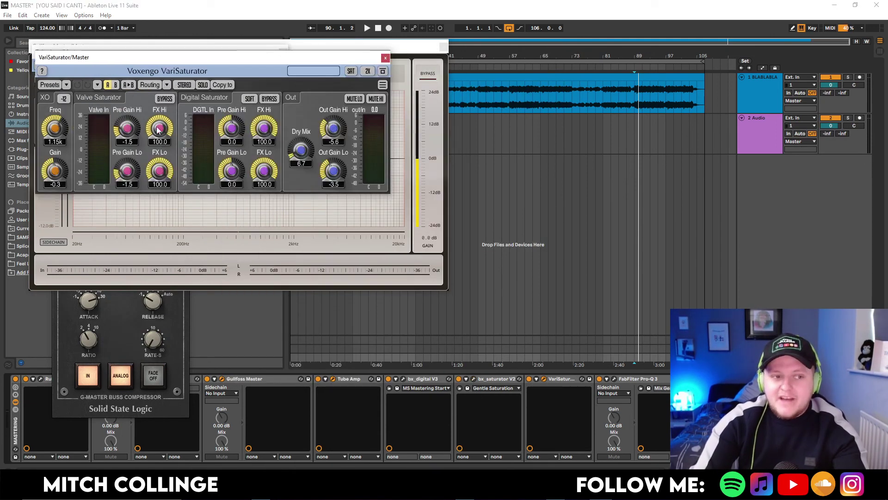
pyautogui.click(614, 378)
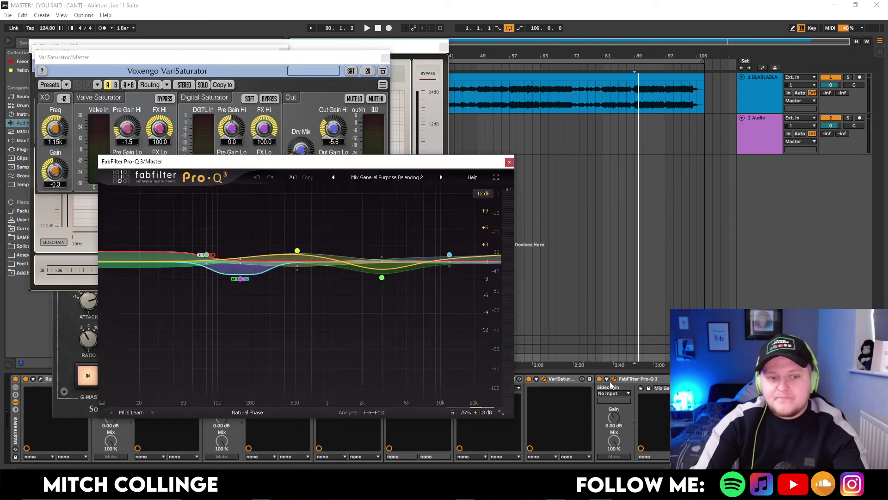
pyautogui.click(508, 161)
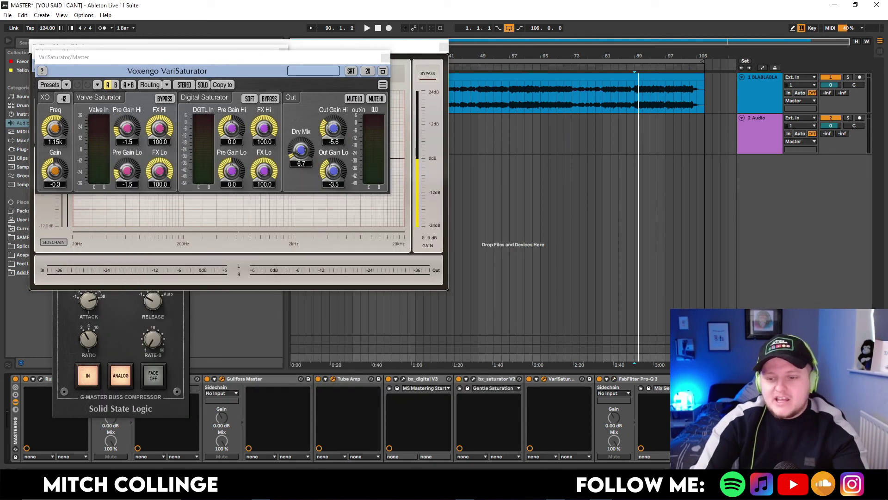
pyautogui.click(685, 379)
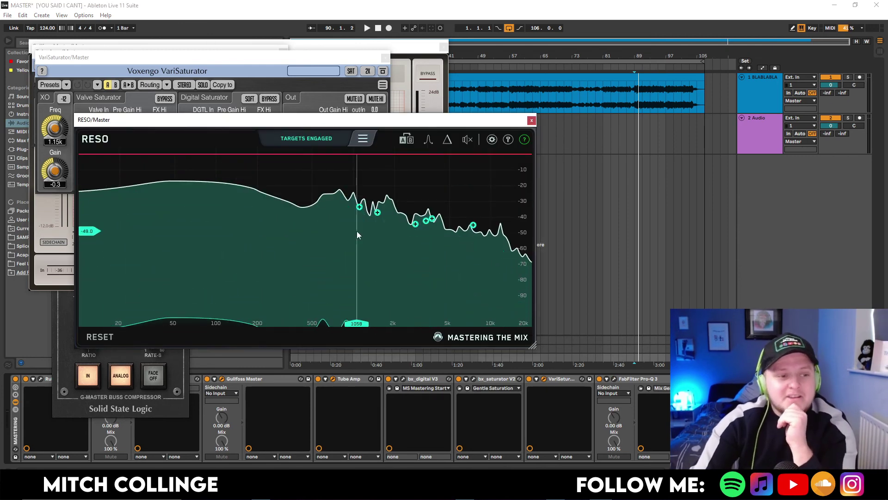
pyautogui.click(531, 120)
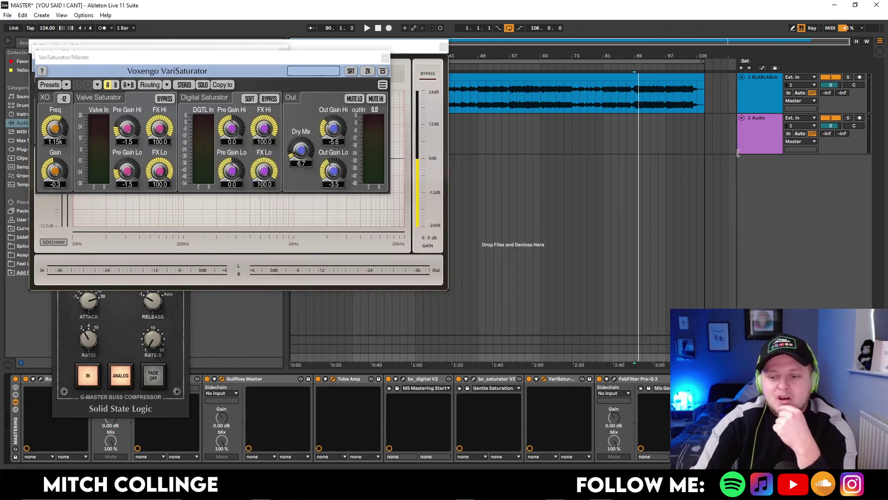
# Review the Weiss MM-1, StandardCLIP and bx_meter plug-ins at the end of the mastering chain, playing the track to check their levels.
pyautogui.hscroll(5, 338, 416)
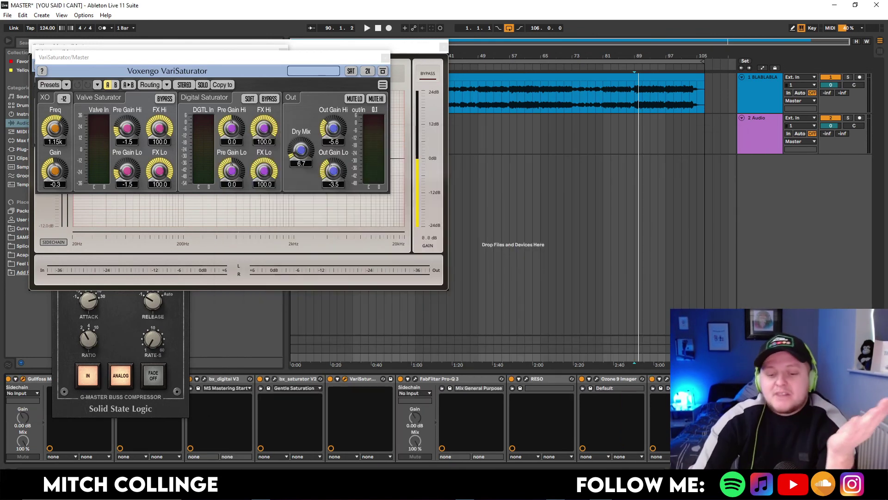
pyautogui.click(667, 379)
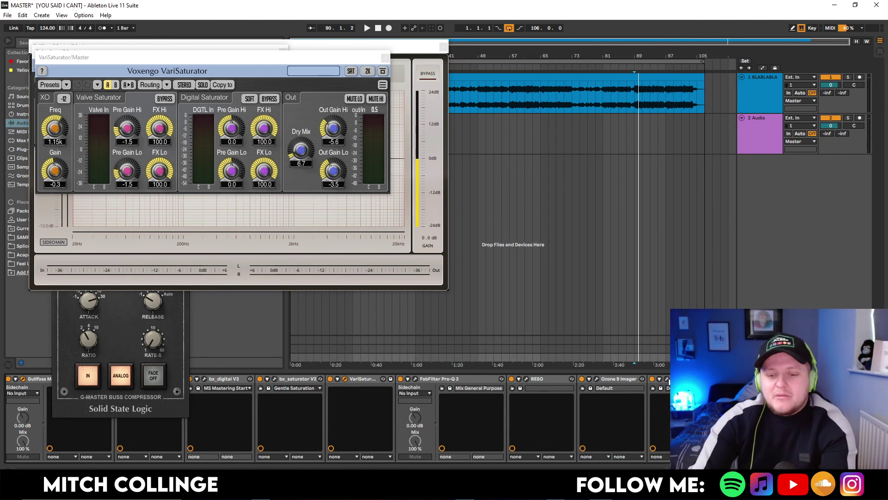
pyautogui.press('space')
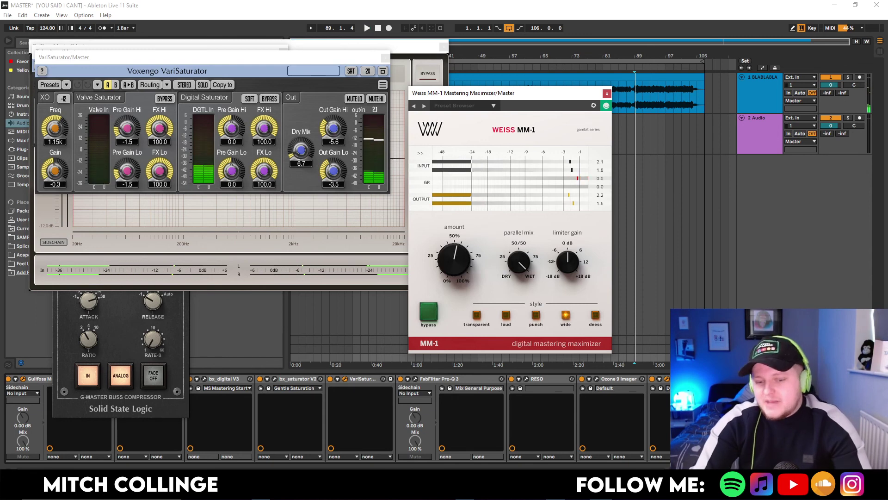
pyautogui.moveTo(314, 158)
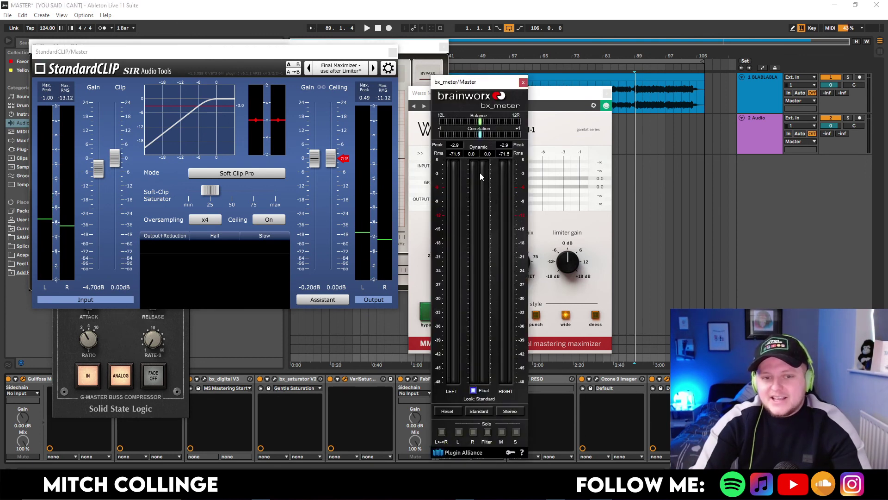
pyautogui.press('space')
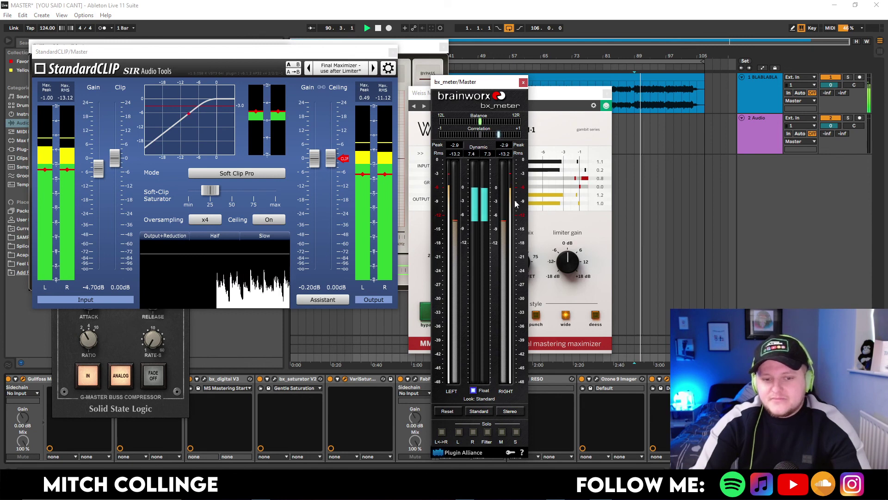
# Audition the side and mid signals separately with bx_meter in M/S mode, and return the meter to Stereo.
pyautogui.click(516, 412)
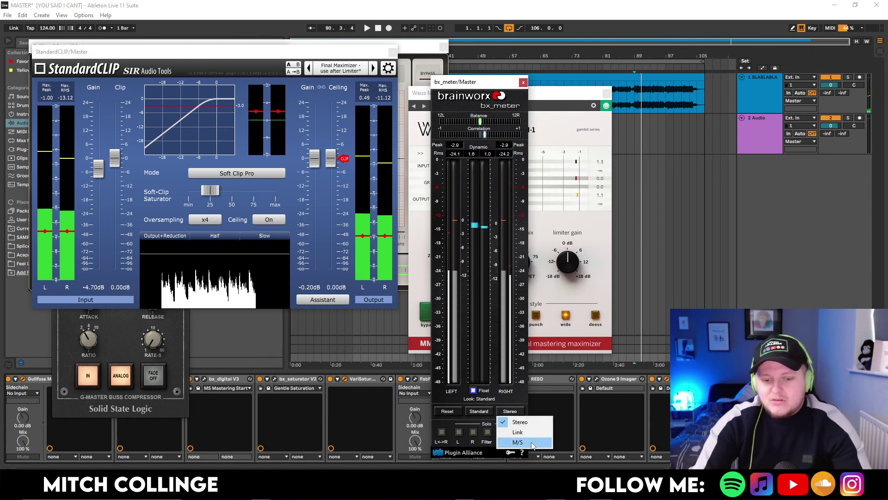
pyautogui.click(540, 443)
pyautogui.click(516, 431)
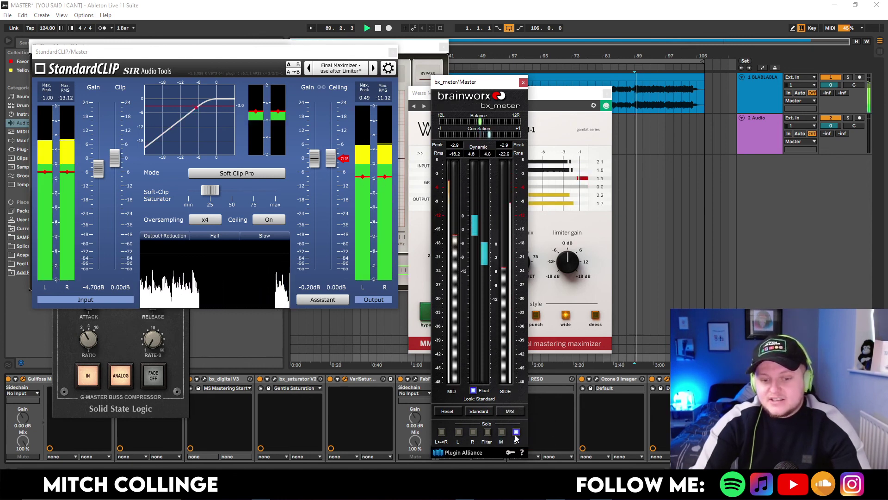
pyautogui.click(502, 431)
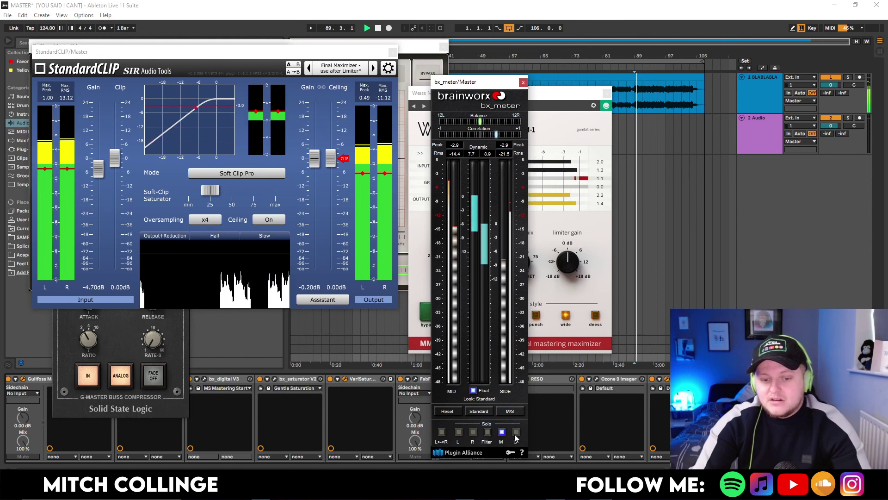
pyautogui.click(503, 432)
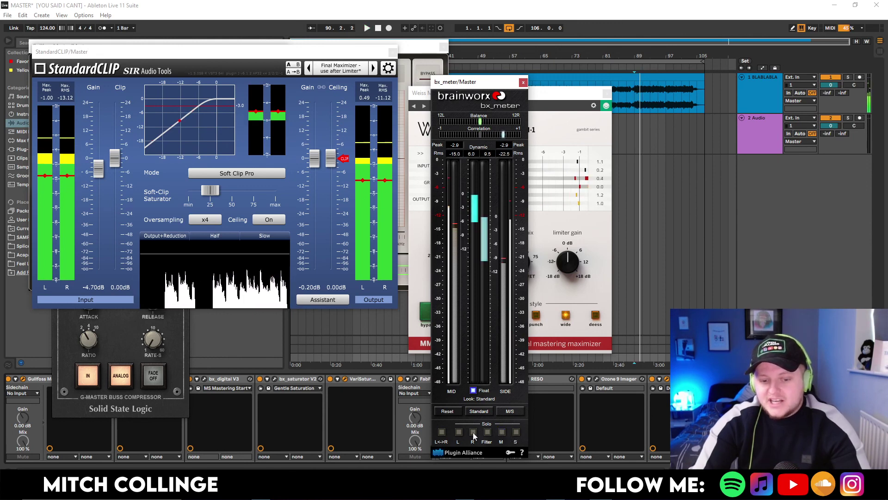
pyautogui.press('space')
pyautogui.click(511, 412)
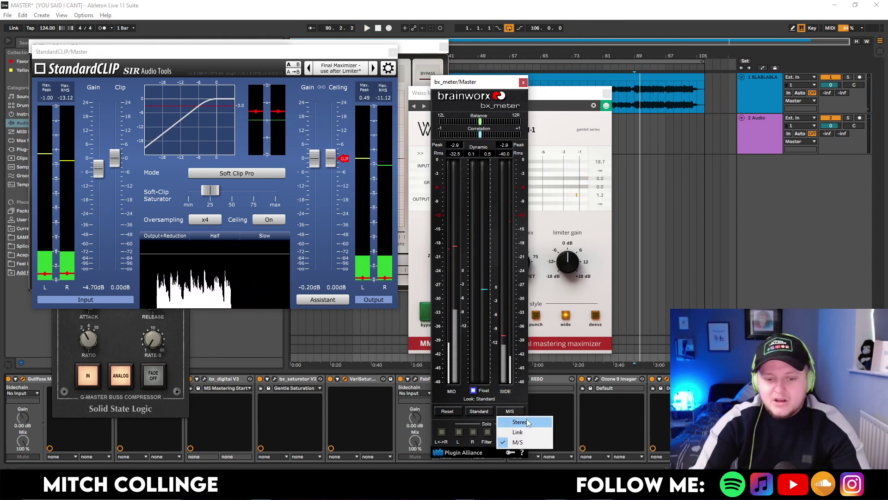
pyautogui.click(519, 421)
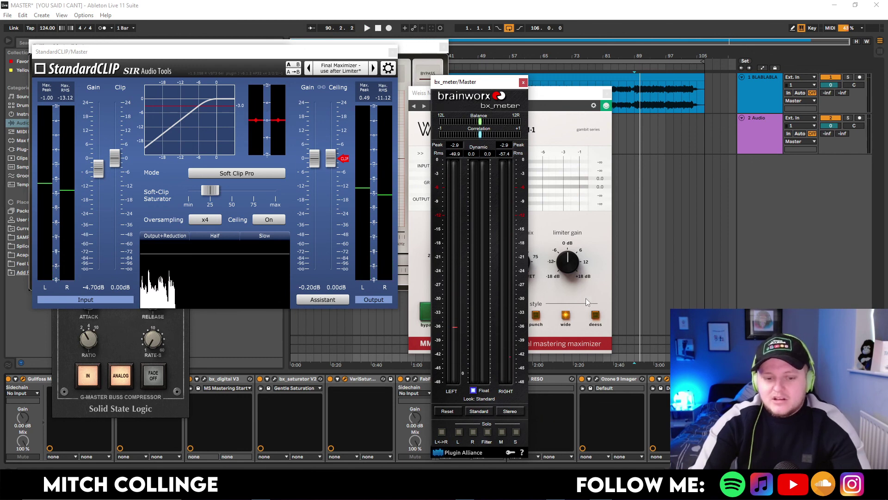
# Close all the open plug-in windows, from bx_meter, StandardCLIP and Weiss MM-1 through to SSLComp Stereo.
pyautogui.click(524, 82)
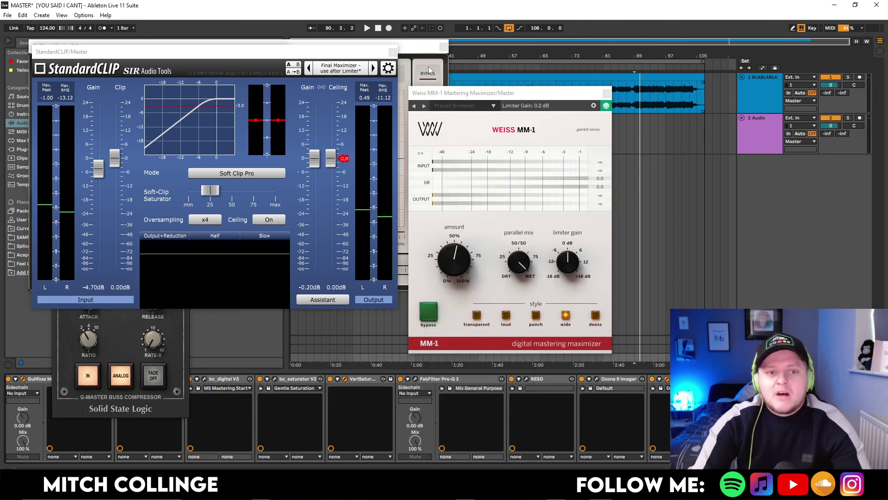
pyautogui.click(392, 52)
pyautogui.click(607, 93)
pyautogui.click(386, 58)
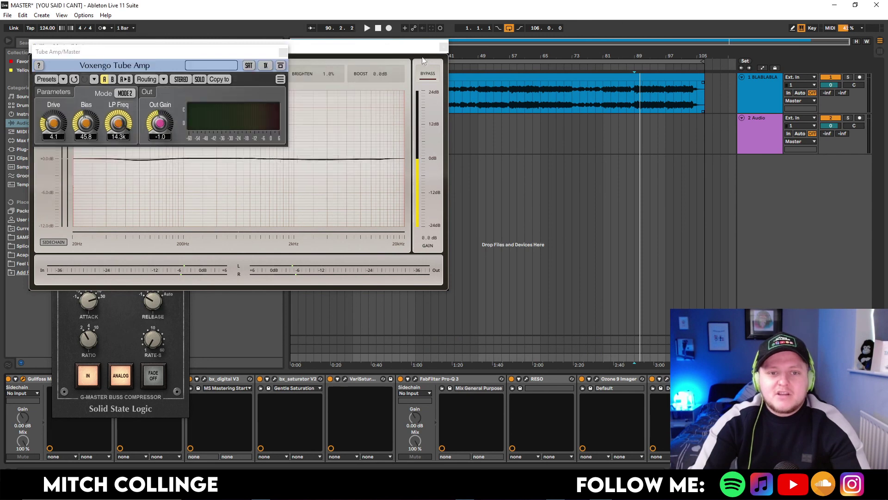
pyautogui.click(443, 47)
pyautogui.click(443, 47)
pyautogui.click(285, 50)
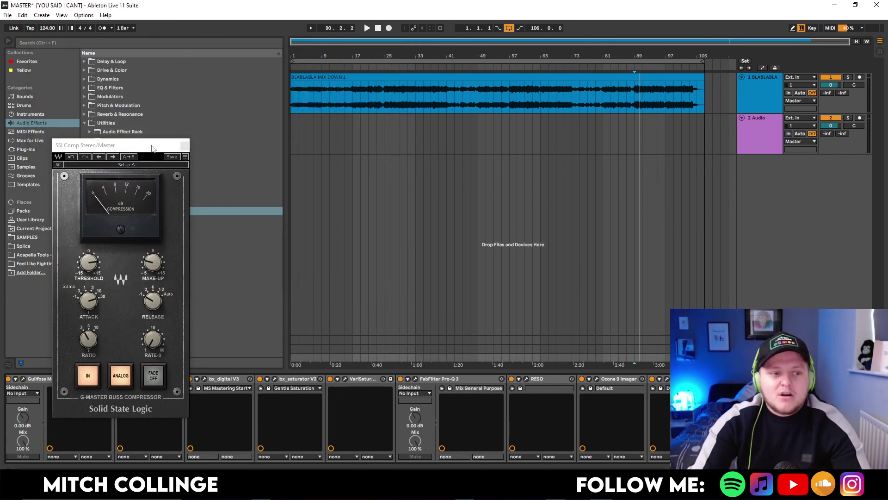
pyautogui.click(184, 146)
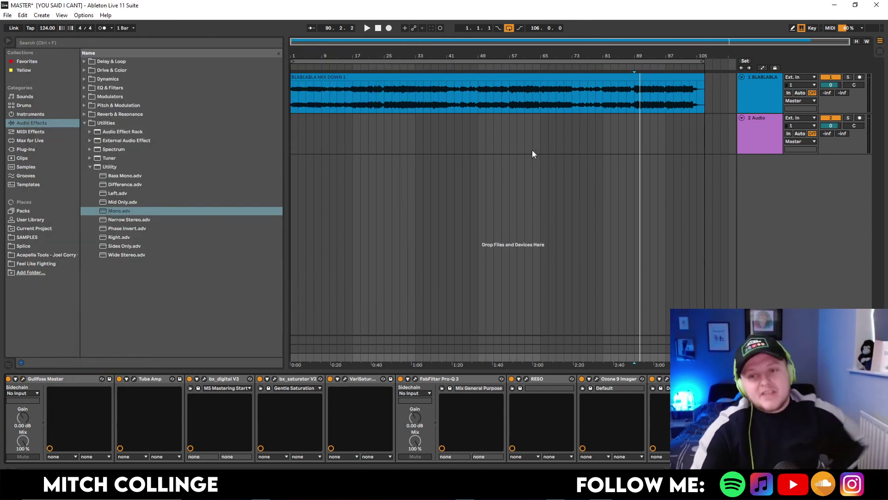